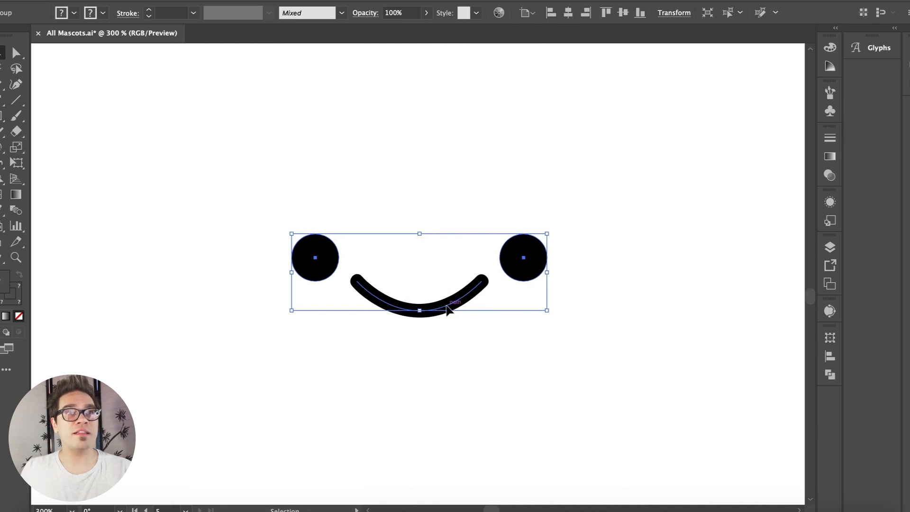
- Flip the smile between the eyes upside down into a frown and nudge it lower
{"action": "left_click_drag", "start_coordinate": [374, 259], "coordinate": [543, 331]}
{"action": "key", "text": "super+z"}
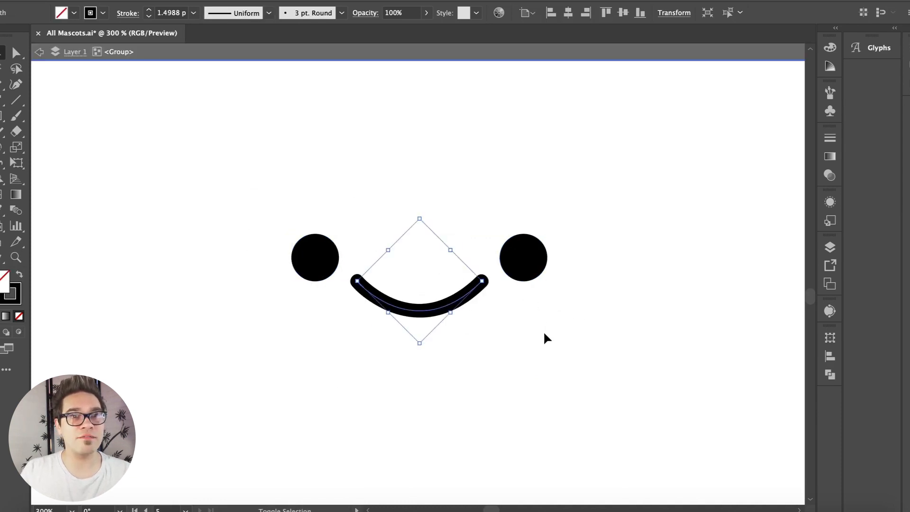
{"action": "left_click_drag", "start_coordinate": [346, 283], "coordinate": [523, 263]}
{"action": "key", "text": "Down"}
{"action": "key", "text": "Down"}
{"action": "key", "text": "Down"}
{"action": "key", "text": "Down"}
{"action": "key", "text": "Down"}
{"action": "key", "text": "Down"}
{"action": "key", "text": "Down"}
{"action": "key", "text": "Down"}
{"action": "key", "text": "Down"}
{"action": "key", "text": "Down"}
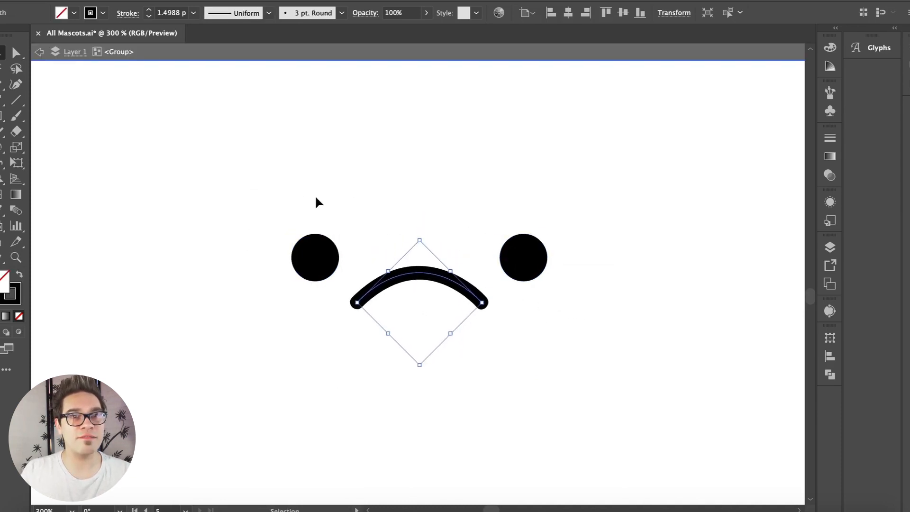
- Place the rounded triangle above the frown as a nose and fill it with black
{"action": "double_click", "coordinate": [269, 218]}
{"action": "key", "text": "super+minus"}
{"action": "key", "text": "super+minus"}
{"action": "scroll", "coordinate": [244, 317], "scroll_direction": "left", "scroll_amount": 5}
{"action": "left_click_drag", "start_coordinate": [216, 316], "coordinate": [538, 252]}
{"action": "left_click", "coordinate": [73, 13]}
{"action": "left_click", "coordinate": [16, 34]}
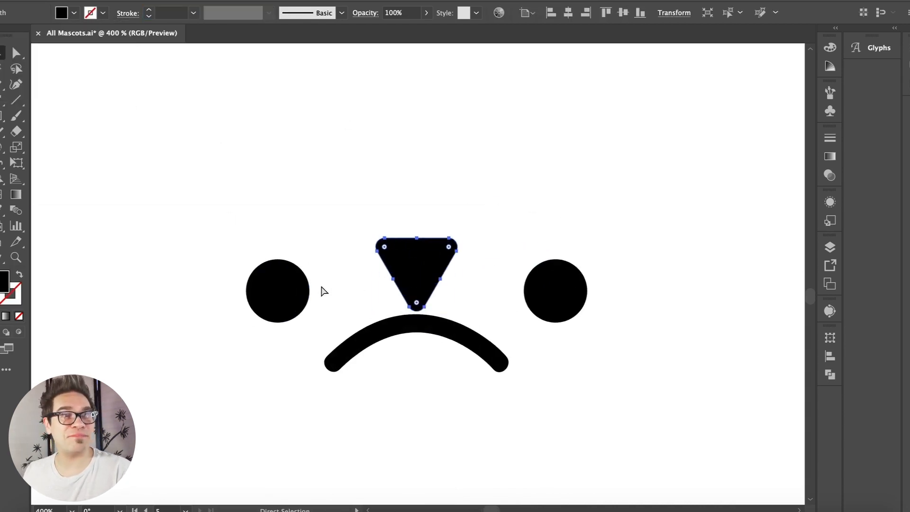
- Scale the triangular nose down and move it to touch the top of the frown
{"action": "left_click_drag", "start_coordinate": [374, 238], "coordinate": [386, 247]}
{"action": "left_click_drag", "start_coordinate": [429, 267], "coordinate": [429, 285]}
{"action": "left_click", "coordinate": [373, 236]}
- Nudge both round eyes slightly upward inside their group
{"action": "key", "text": "ctrl+a"}
{"action": "double_click", "coordinate": [289, 287]}
{"action": "left_click", "coordinate": [290, 287]}
{"action": "key", "text": "Up"}
{"action": "key", "text": "Up"}
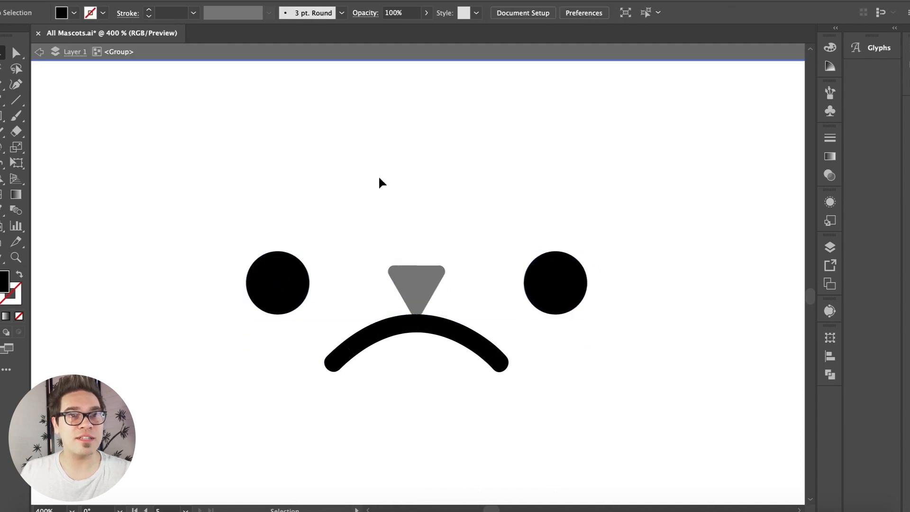
{"action": "double_click", "coordinate": [379, 178]}
- Place the teardrop directly below the right-hand eye of the sad face
{"action": "key", "text": "ctrl+minus"}
{"action": "key", "text": "ctrl+minus"}
{"action": "key", "text": "ctrl+minus"}
{"action": "key", "text": "ctrl+minus"}
{"action": "left_click_drag", "start_coordinate": [218, 201], "coordinate": [464, 324]}
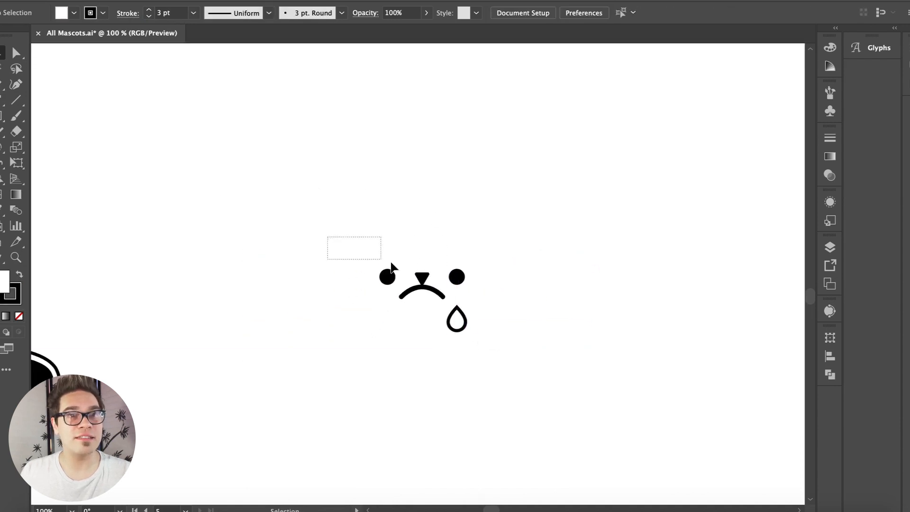
- Group the eyes, nose and frown together, leaving the teardrop separate
{"action": "left_click_drag", "start_coordinate": [337, 239], "coordinate": [474, 291]}
{"action": "key", "text": "ctrl+g"}
{"action": "left_click", "coordinate": [456, 321]}
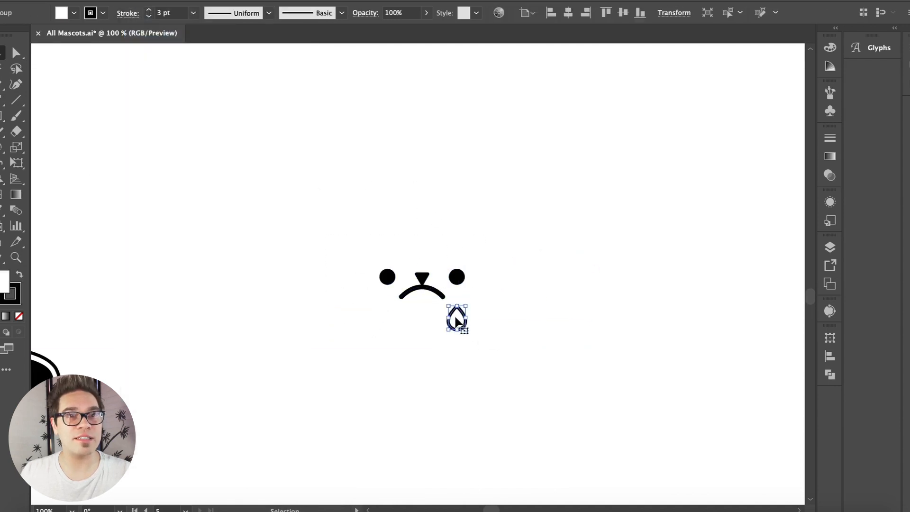
{"action": "left_click", "coordinate": [305, 259]}
- Position the black-lensed goggles and the antenna headphones on the blank horned head
{"action": "key", "text": "ctrl+minus"}
{"action": "key", "text": "ctrl+minus"}
{"action": "left_click_drag", "start_coordinate": [320, 222], "coordinate": [305, 261]}
{"action": "left_click_drag", "start_coordinate": [222, 400], "coordinate": [298, 241]}
{"action": "double_click", "coordinate": [265, 243]}
{"action": "double_click", "coordinate": [240, 276]}
{"action": "key", "text": "a"}
{"action": "left_click_drag", "start_coordinate": [397, 270], "coordinate": [280, 217]}
{"action": "left_click", "coordinate": [396, 211]}
{"action": "left_click_drag", "start_coordinate": [463, 196], "coordinate": [273, 246]}
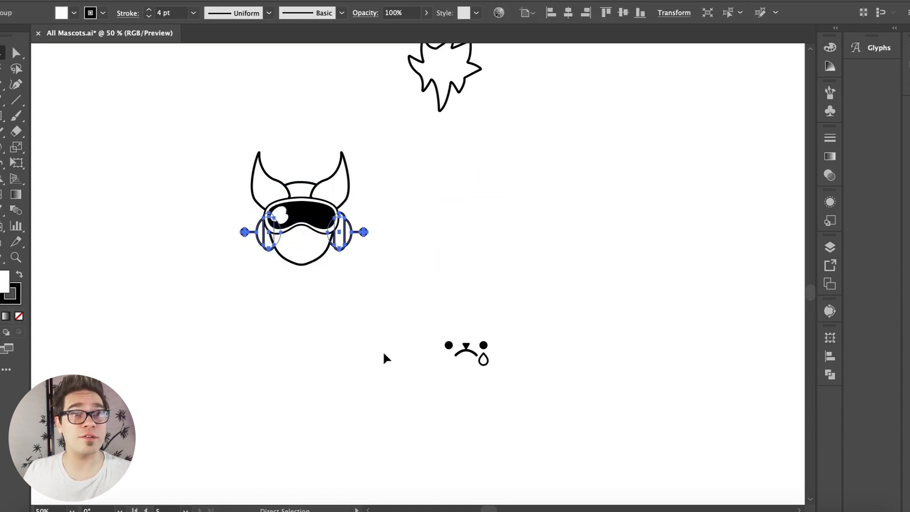
- Shift the antenna headphones slightly so they sit centered on the sides of the horned head
{"action": "key", "text": "super+equal"}
{"action": "key", "text": "super+equal"}
{"action": "key", "text": "super+equal"}
{"action": "key", "text": "super+equal"}
{"action": "left_click_drag", "start_coordinate": [256, 314], "coordinate": [248, 306]}
{"action": "left_click", "coordinate": [217, 362]}
- Place the spiky hair on top of the horned head so its fringe overlaps the goggles
{"action": "key", "text": "super+minus"}
{"action": "key", "text": "super+minus"}
{"action": "key", "text": "super+minus"}
{"action": "left_click_drag", "start_coordinate": [571, 119], "coordinate": [396, 261]}
{"action": "left_click", "coordinate": [299, 340]}
{"action": "left_click", "coordinate": [284, 286]}
- Place the crying face centered below the goggles and move the horned head outline slightly down
{"action": "scroll", "coordinate": [264, 283], "scroll_direction": "down", "scroll_amount": 5}
{"action": "key", "text": "super+plus"}
{"action": "left_click", "coordinate": [728, 399]}
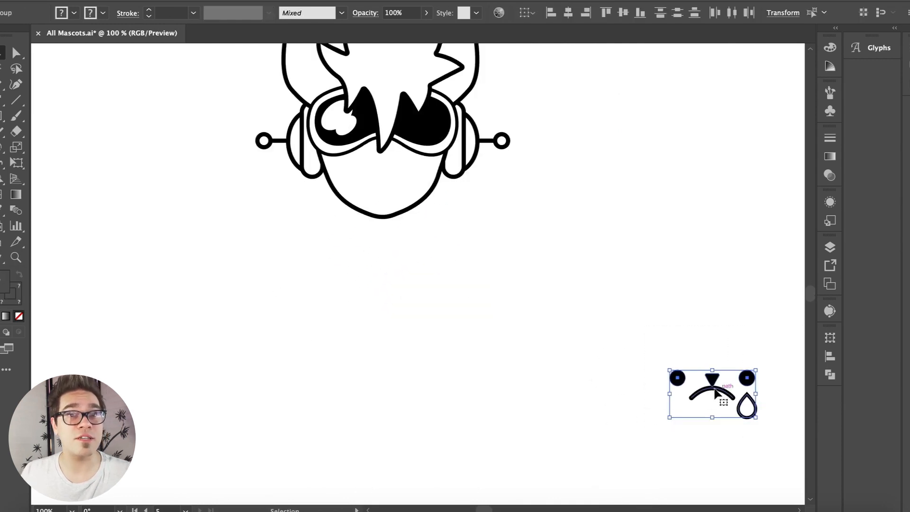
{"action": "mouse_move", "coordinate": [374, 184]}
{"action": "left_mouse_down"}
{"action": "mouse_move", "coordinate": [375, 263]}
{"action": "mouse_move", "coordinate": [379, 171]}
{"action": "left_mouse_up"}
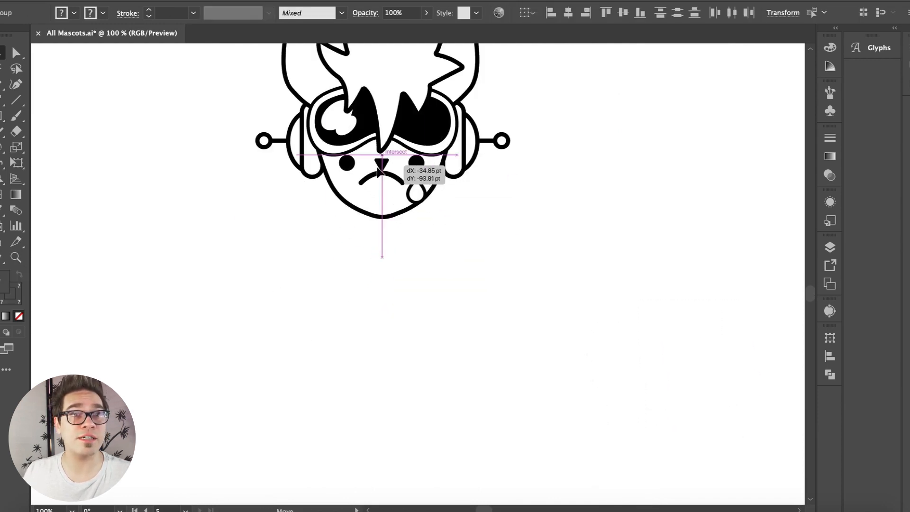
{"action": "left_click", "coordinate": [305, 58]}
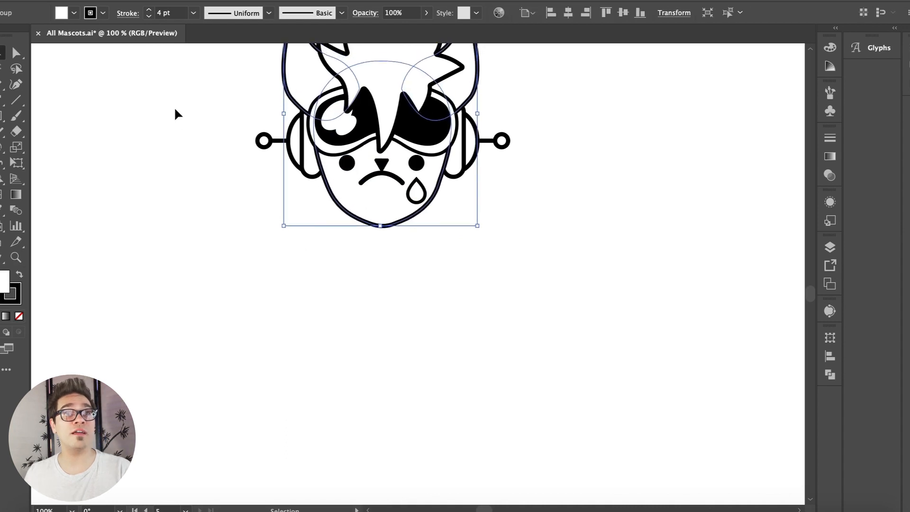
{"action": "left_click", "coordinate": [175, 170]}
- Fill both horns and the face with light orange
{"action": "scroll", "coordinate": [175, 170], "scroll_direction": "up", "scroll_amount": 3}
{"action": "key", "text": "ctrl+equal"}
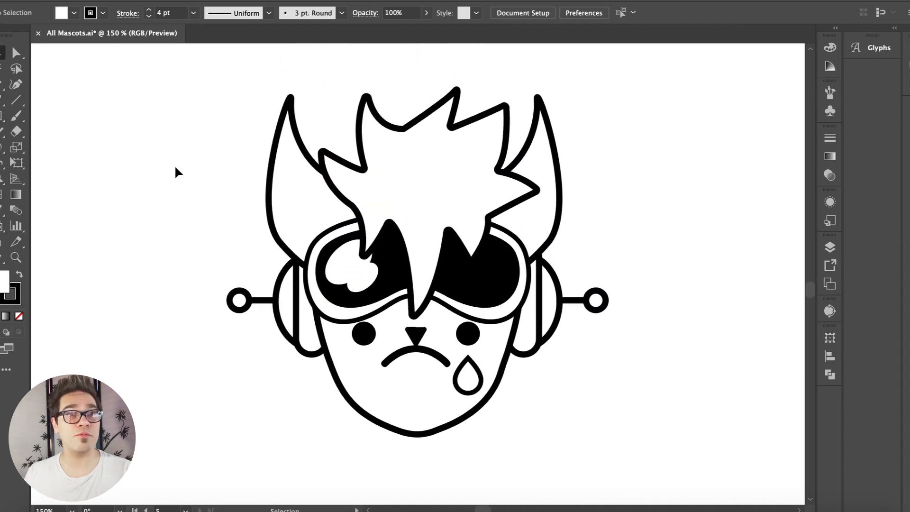
{"action": "left_click", "coordinate": [73, 13]}
{"action": "left_click", "coordinate": [18, 284]}
{"action": "left_click", "coordinate": [295, 211]}
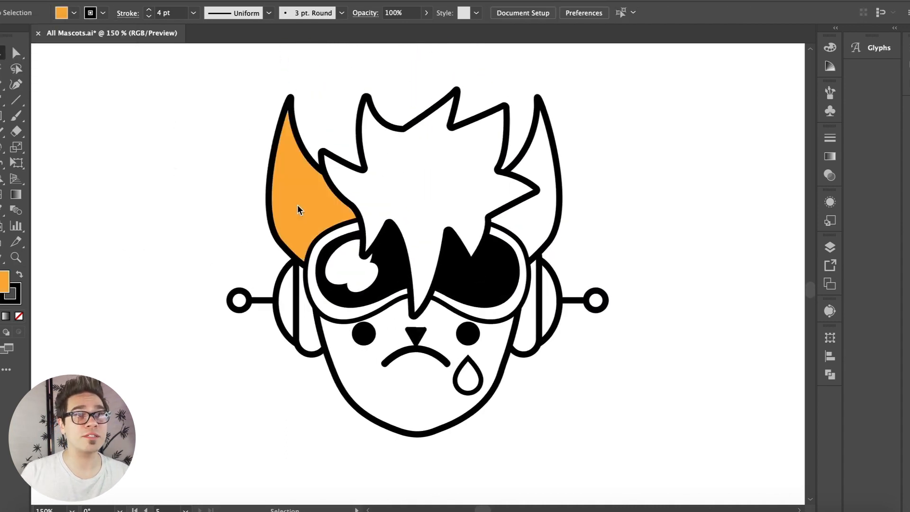
{"action": "left_click", "coordinate": [549, 222]}
{"action": "left_click", "coordinate": [369, 381]}
- Fill the spiky hair with a darker orange swatch
{"action": "left_click", "coordinate": [72, 15]}
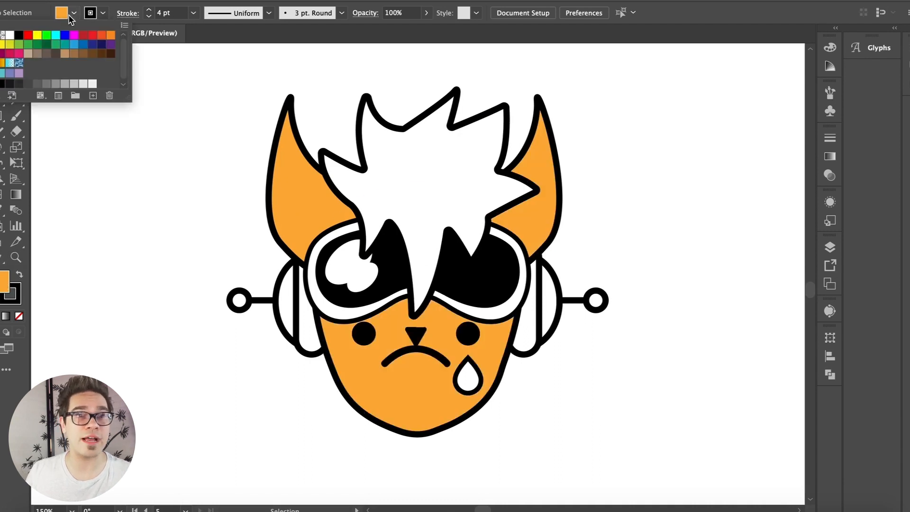
{"action": "left_click", "coordinate": [102, 36]}
{"action": "left_click", "coordinate": [74, 13]}
{"action": "left_click", "coordinate": [110, 36]}
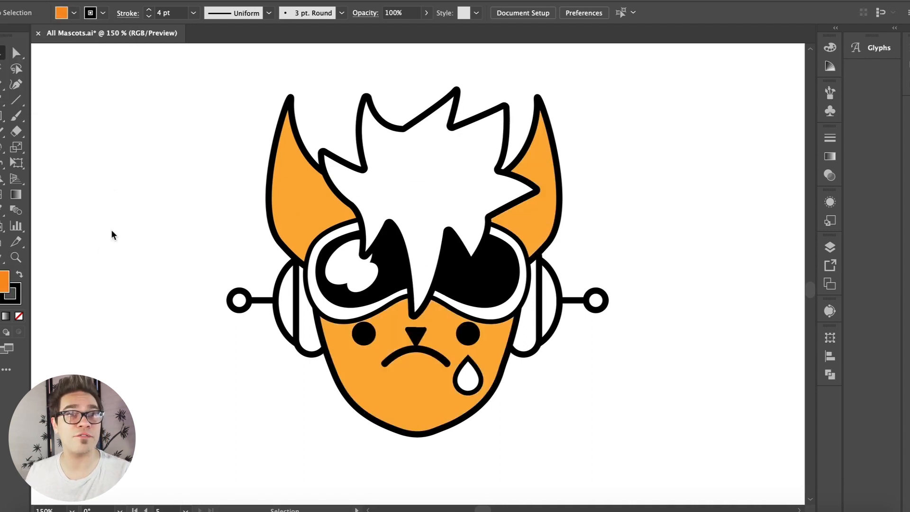
{"action": "left_click", "coordinate": [379, 195]}
- Fill the goggle frame and both outer headphone cups with pink, and reopen the fill swatches for another colour
{"action": "left_click", "coordinate": [73, 14]}
{"action": "left_click", "coordinate": [118, 45]}
{"action": "key", "text": "ctrl+="}
{"action": "left_click", "coordinate": [235, 313]}
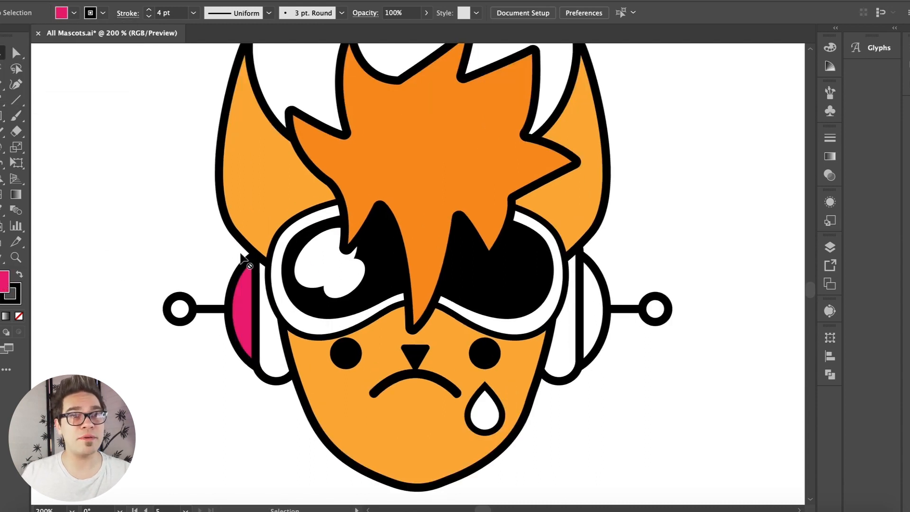
{"action": "left_click", "coordinate": [294, 239]}
{"action": "left_click", "coordinate": [590, 310]}
{"action": "left_click", "coordinate": [74, 13]}
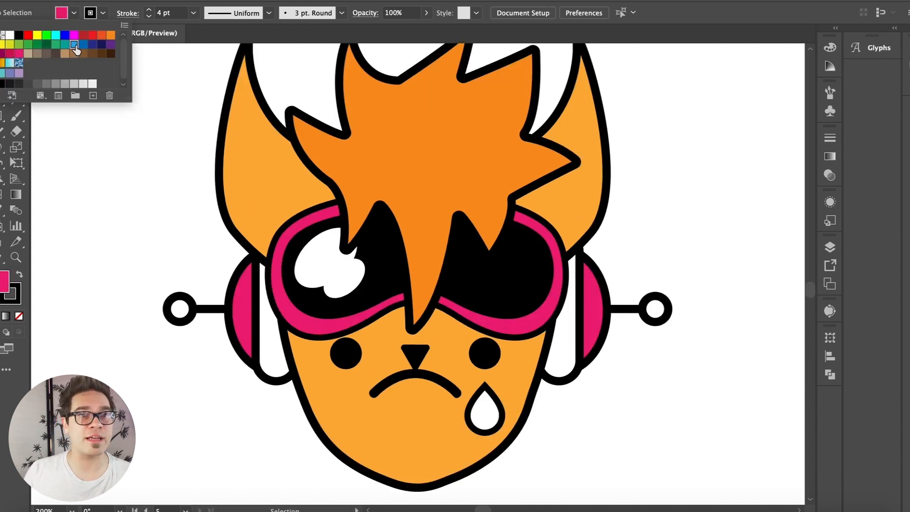
{"action": "left_click", "coordinate": [126, 44]}
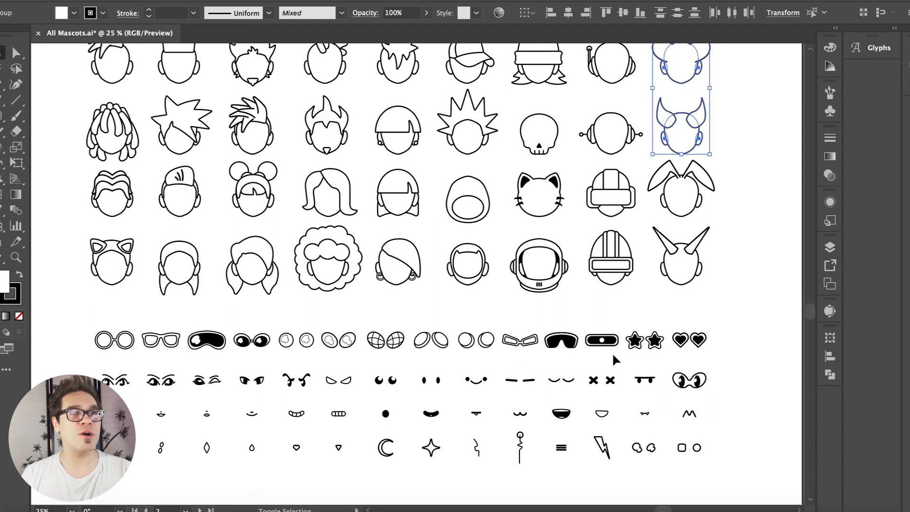
- Add the joined cartoon eyes, the lashed eyes with brows and two small mouths to the selection of two horned heads
{"action": "left_click", "coordinate": [696, 384], "text": "shift"}
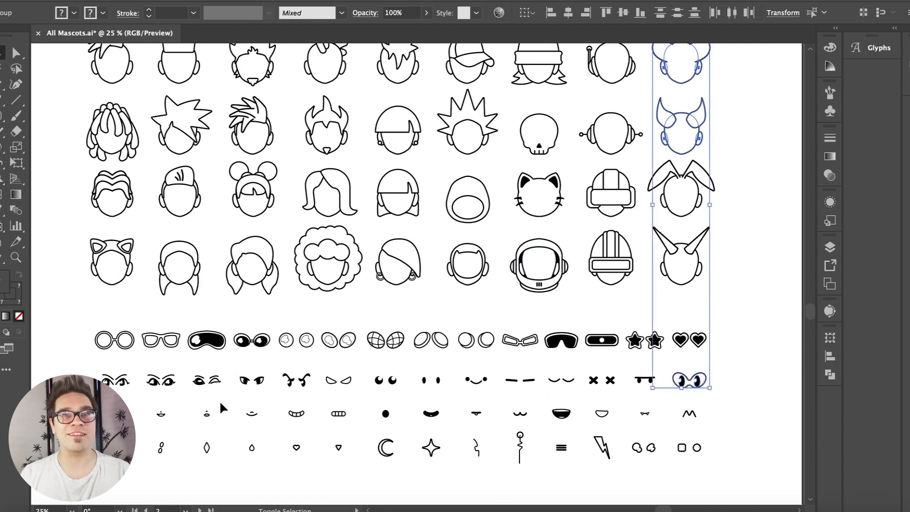
{"action": "left_click", "coordinate": [116, 380], "text": "shift"}
{"action": "left_click", "coordinate": [159, 414], "text": "shift"}
{"action": "left_click", "coordinate": [252, 412], "text": "shift"}
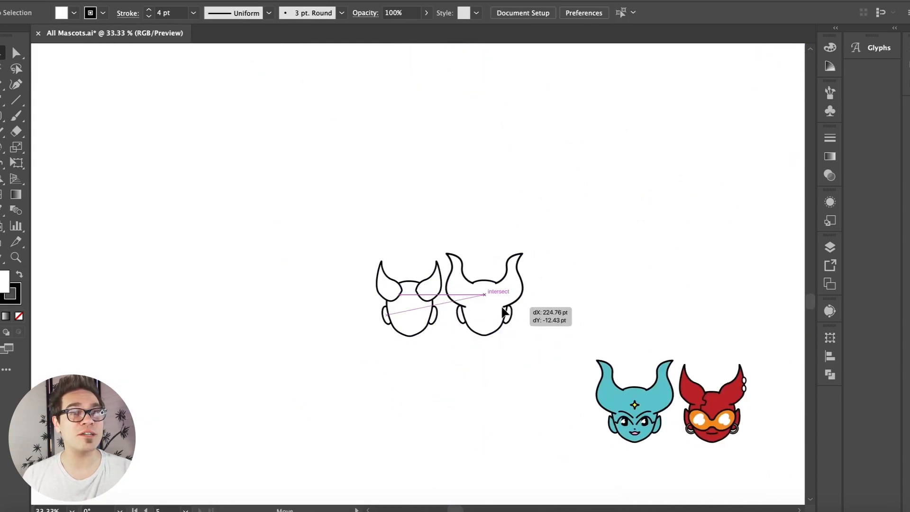
- Arrange the two blank horned heads side by side above the coloured pair, with the tall-horned head first
{"action": "left_click_drag", "start_coordinate": [452, 296], "coordinate": [464, 301]}
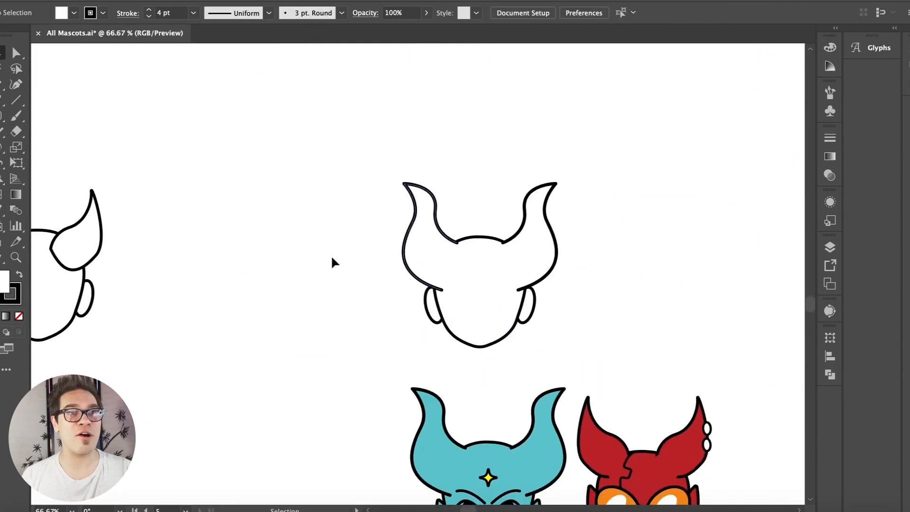
{"action": "left_click_drag", "start_coordinate": [103, 236], "coordinate": [669, 243]}
- Move the joined cartoon eyes away from the stacked parts and remove their pupils, leaving an empty goggle outline
{"action": "scroll", "coordinate": [189, 298], "scroll_direction": "left", "scroll_amount": 5}
{"action": "left_click_drag", "start_coordinate": [167, 263], "coordinate": [467, 312]}
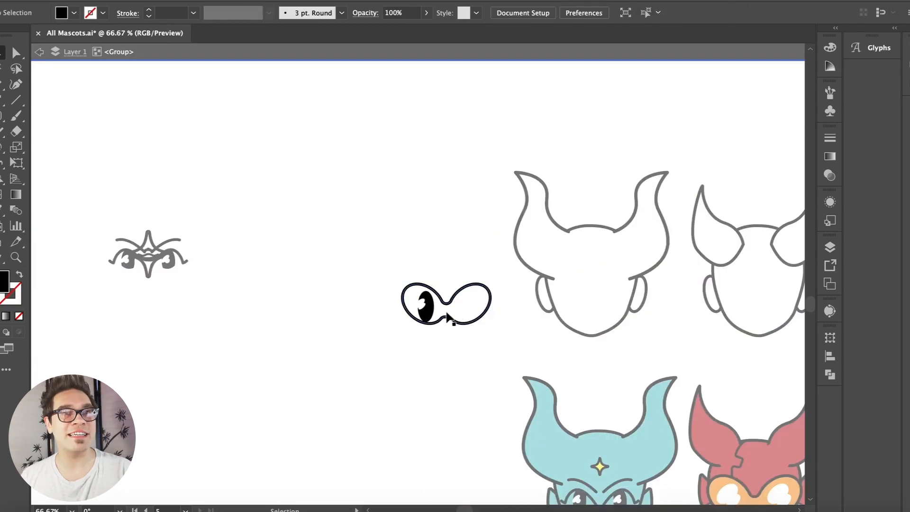
{"action": "double_click", "coordinate": [370, 259]}
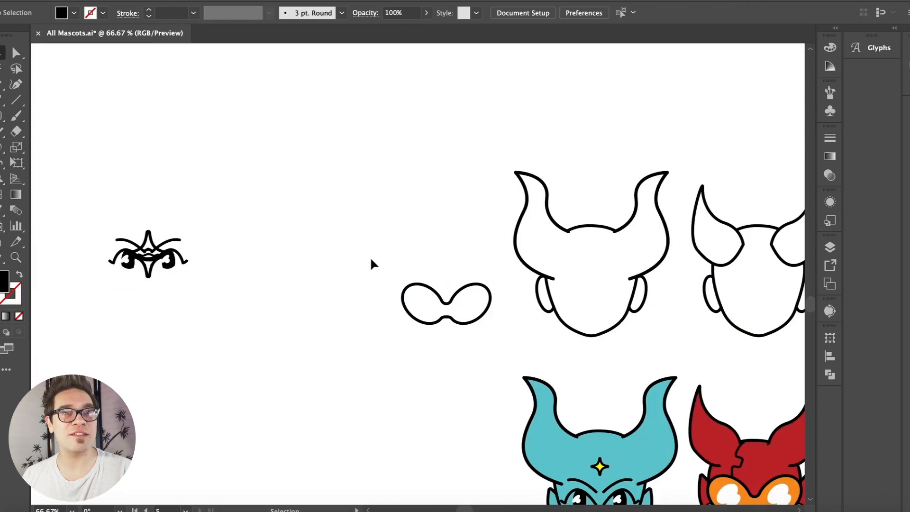
- Place the lashed eyes on the tall-horned head and the empty goggle outline on the short-horned head
{"action": "scroll", "coordinate": [369, 258], "scroll_direction": "right", "scroll_amount": 2}
{"action": "scroll", "coordinate": [370, 258], "scroll_direction": "down", "scroll_amount": 1}
{"action": "left_click_drag", "start_coordinate": [166, 252], "coordinate": [580, 281]}
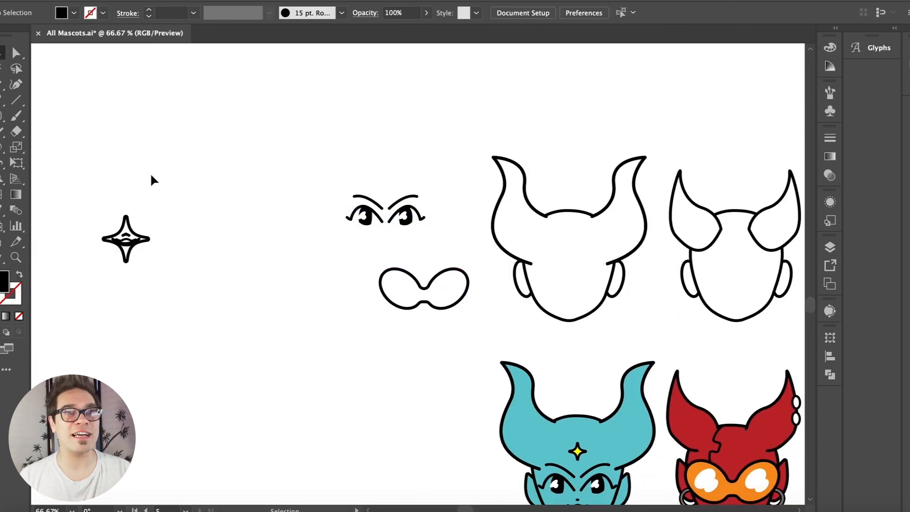
{"action": "left_click_drag", "start_coordinate": [152, 179], "coordinate": [438, 351]}
{"action": "left_click_drag", "start_coordinate": [424, 308], "coordinate": [547, 329]}
{"action": "scroll", "coordinate": [358, 302], "scroll_direction": "right", "scroll_amount": 3}
{"action": "left_click", "coordinate": [425, 320]}
{"action": "left_click_drag", "start_coordinate": [425, 320], "coordinate": [605, 285]}
{"action": "left_click_drag", "start_coordinate": [427, 239], "coordinate": [475, 270]}
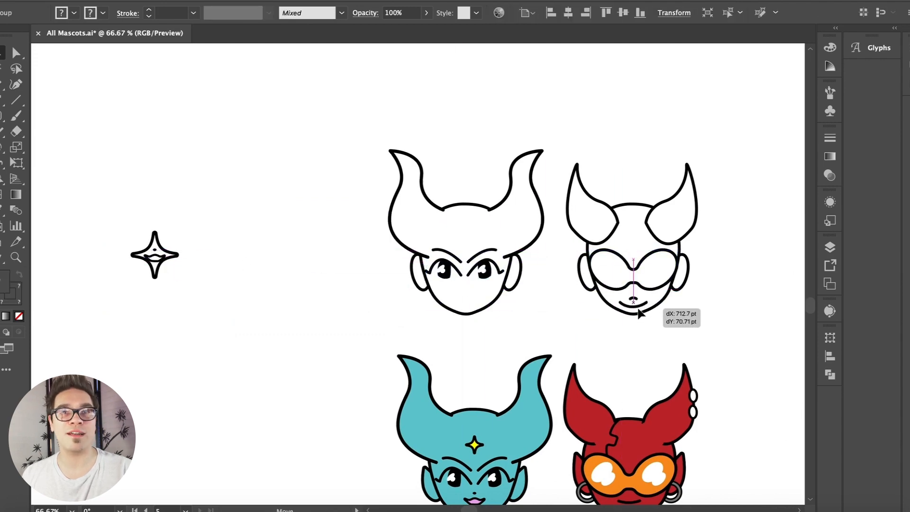
- Place the smile below the goggles on the short-horned head and delete its small nose mark
{"action": "left_click_drag", "start_coordinate": [638, 309], "coordinate": [638, 305]}
{"action": "key", "text": "super+equal"}
{"action": "key", "text": "super+equal"}
{"action": "key", "text": "super+equal"}
{"action": "key", "text": "super+equal"}
{"action": "key", "text": "super+equal"}
{"action": "key", "text": "super+equal"}
{"action": "key", "text": "super+equal"}
{"action": "double_click", "coordinate": [408, 222]}
{"action": "left_click", "coordinate": [408, 222]}
{"action": "key", "text": "Delete"}
{"action": "double_click", "coordinate": [227, 333]}
- Place the small lips with the nose dot below the eyes on the tall-horned head
{"action": "key", "text": "super+minus"}
{"action": "key", "text": "super+minus"}
{"action": "key", "text": "super+minus"}
{"action": "key", "text": "super+minus"}
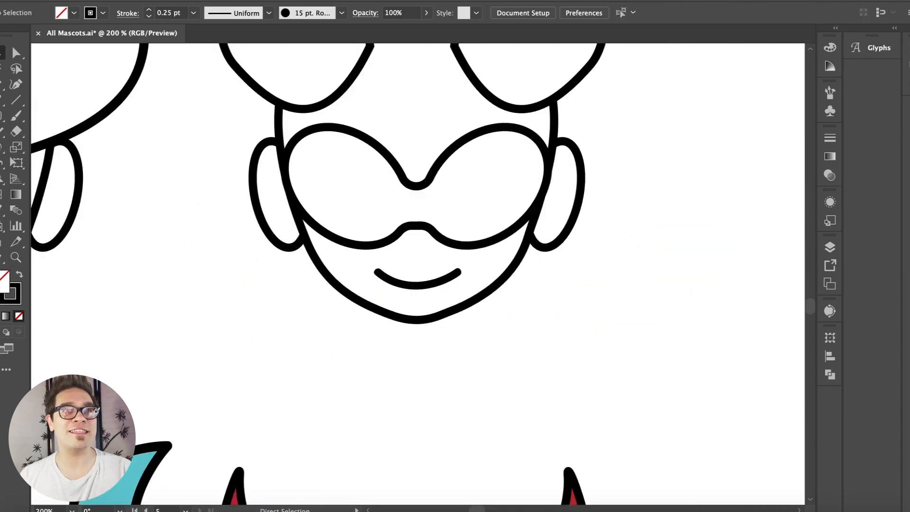
{"action": "key", "text": "super+minus"}
{"action": "key", "text": "super+minus"}
{"action": "key", "text": "super+minus"}
{"action": "scroll", "coordinate": [331, 237], "scroll_direction": "left", "scroll_amount": 3}
{"action": "left_click_drag", "start_coordinate": [202, 280], "coordinate": [518, 321]}
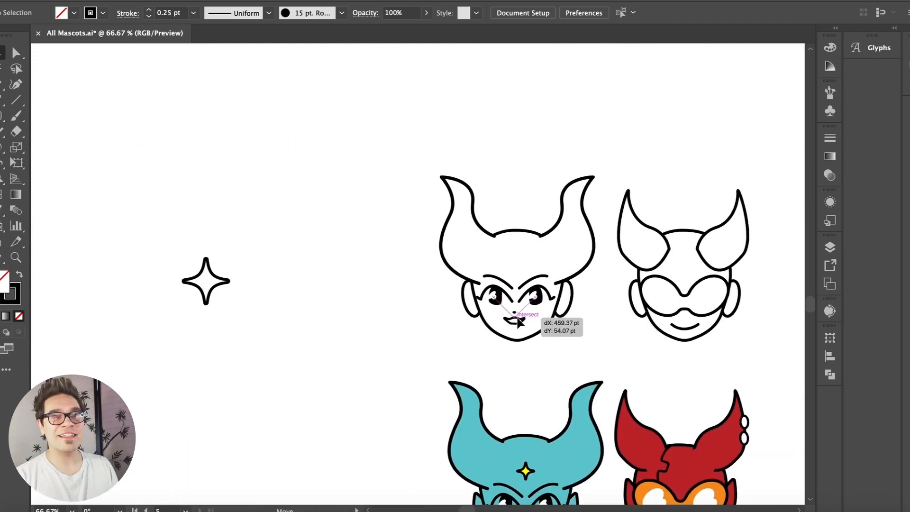
- Place the four-pointed star on the tall-horned head's forehead and scale it down
{"action": "left_click_drag", "start_coordinate": [188, 294], "coordinate": [499, 269]}
{"action": "key", "text": "super+equal"}
{"action": "key", "text": "super+equal"}
{"action": "key", "text": "super+equal"}
{"action": "key", "text": "super+equal"}
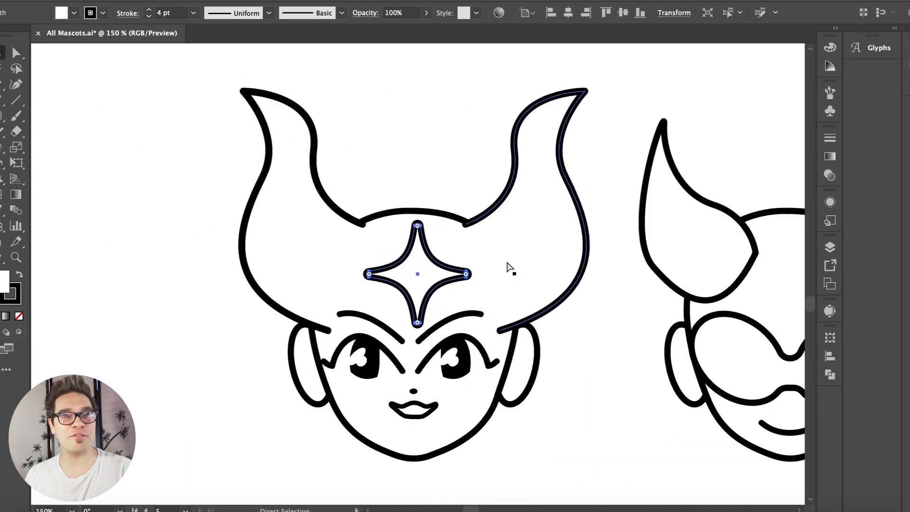
{"action": "left_click_drag", "start_coordinate": [518, 169], "coordinate": [469, 182]}
- Select the side-swept-hair head with hoop earrings in the parts library, together with accessories including the squiggly line
{"action": "key", "text": "super+minus"}
{"action": "key", "text": "super+minus"}
{"action": "key", "text": "super+minus"}
{"action": "scroll", "coordinate": [241, 248], "scroll_direction": "right", "scroll_amount": 5}
{"action": "key", "text": "super+minus"}
{"action": "scroll", "coordinate": [443, 317], "scroll_direction": "right", "scroll_amount": 5}
{"action": "key", "text": "super+minus"}
{"action": "key", "text": "super+minus"}
{"action": "scroll", "coordinate": [443, 311], "scroll_direction": "down", "scroll_amount": 5}
{"action": "left_click", "coordinate": [316, 330]}
{"action": "scroll", "coordinate": [316, 330], "scroll_direction": "down", "scroll_amount": 3}
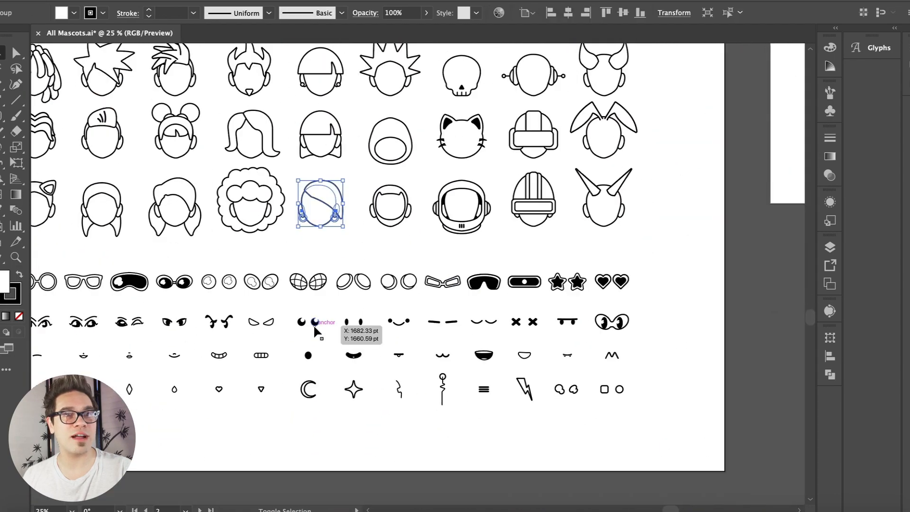
{"action": "left_click", "coordinate": [83, 387], "text": "shift"}
{"action": "left_click", "coordinate": [399, 389], "text": "shift"}
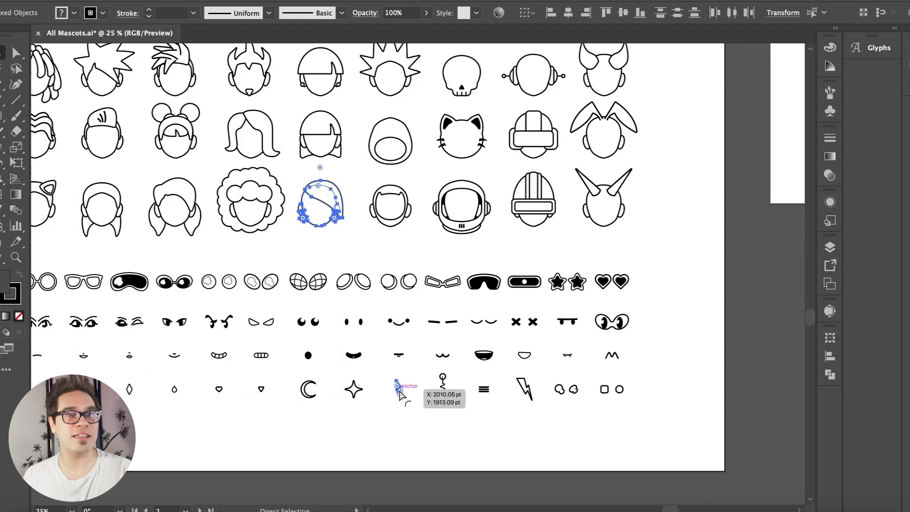
- Paste the copied head and accessories above the two horned heads and align their centers horizontally
{"action": "left_click", "coordinate": [399, 477]}
{"action": "key", "text": "super+minus"}
{"action": "key", "text": "super+minus"}
{"action": "scroll", "coordinate": [399, 477], "scroll_direction": "up", "scroll_amount": 8}
{"action": "key", "text": "super+equal"}
{"action": "key", "text": "super+equal"}
{"action": "key", "text": "super+equal"}
{"action": "key", "text": "super+equal"}
{"action": "key", "text": "super+equal"}
{"action": "key", "text": "super+v"}
{"action": "left_click", "coordinate": [569, 13]}
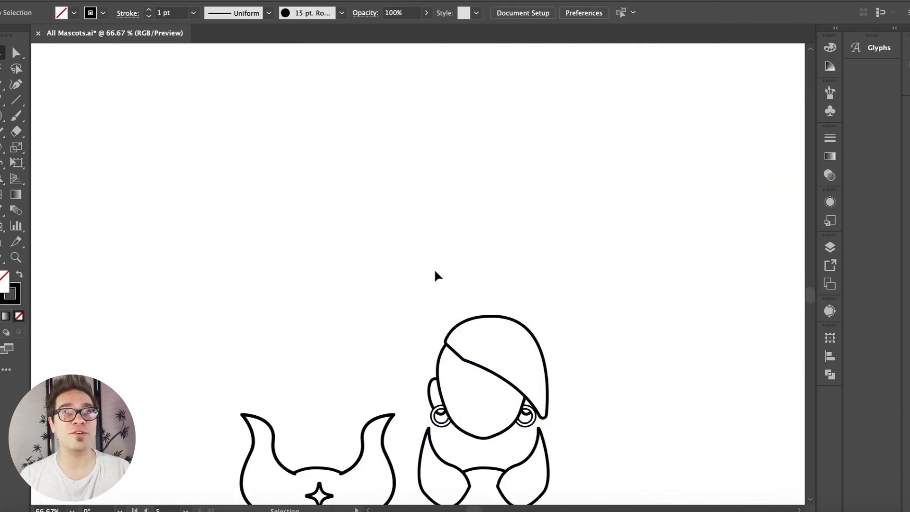
- Delete the side-swept hair, face and ears from the pasted head, keeping only the hoop earrings and accessories
{"action": "double_click", "coordinate": [487, 340]}
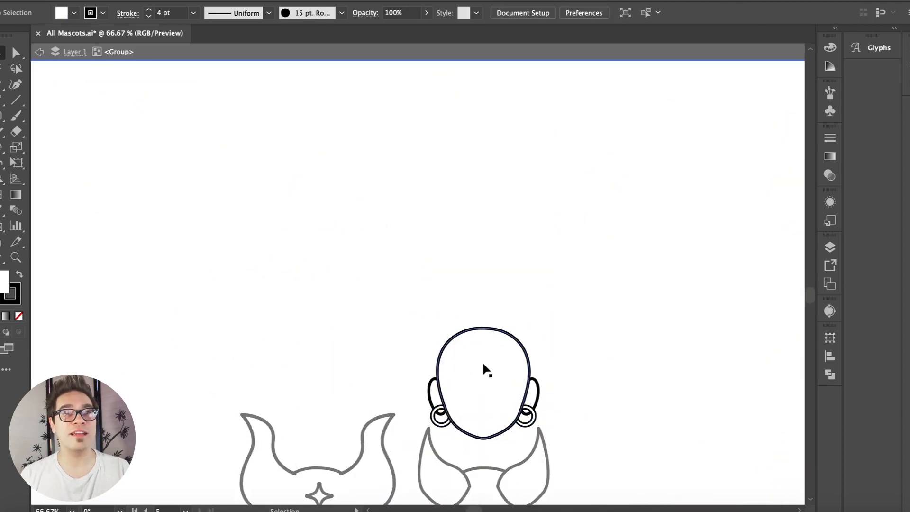
{"action": "key", "text": "Delete"}
{"action": "left_click", "coordinate": [530, 389]}
{"action": "key", "text": "Delete"}
{"action": "double_click", "coordinate": [477, 311]}
{"action": "scroll", "coordinate": [477, 310], "scroll_direction": "down", "scroll_amount": 5}
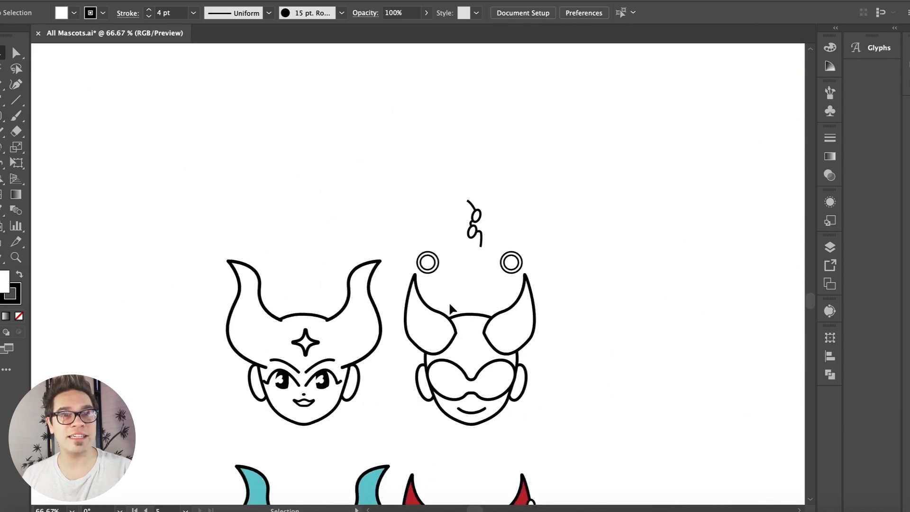
- Move the pair of hoop earrings onto the earlobes of the short-horned head
{"action": "left_click", "coordinate": [495, 404]}
{"action": "left_click", "coordinate": [143, 45]}
{"action": "key", "text": "shift+super+a"}
{"action": "scroll", "coordinate": [433, 260], "scroll_direction": "down", "scroll_amount": 3}
{"action": "left_click_drag", "start_coordinate": [418, 190], "coordinate": [419, 327]}
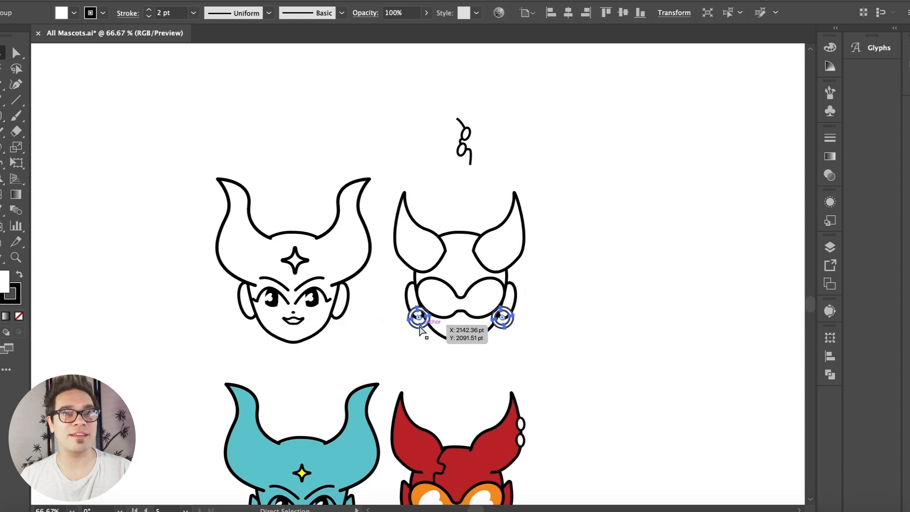
{"action": "left_click", "coordinate": [366, 336]}
{"action": "left_click", "coordinate": [416, 327]}
{"action": "left_click", "coordinate": [357, 341]}
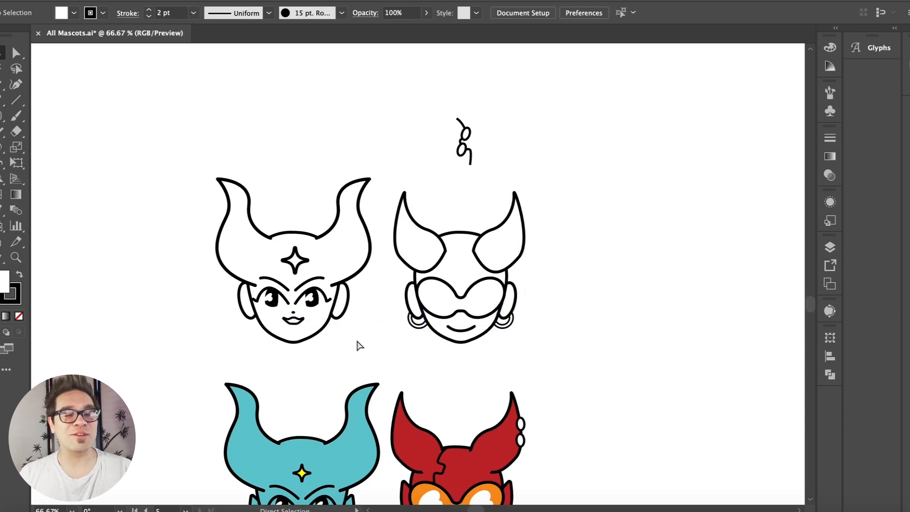
- Ungroup the short-horned head's ears from its face and send them behind the hoop earrings
{"action": "key", "text": "super+equal"}
{"action": "key", "text": "super+equal"}
{"action": "key", "text": "super+equal"}
{"action": "left_click", "coordinate": [398, 334]}
{"action": "left_click", "coordinate": [143, 1]}
{"action": "left_click", "coordinate": [154, 45]}
{"action": "key", "text": "shift+super+a"}
{"action": "left_click", "coordinate": [395, 349]}
{"action": "key", "text": "shift+super+bracketleft"}
{"action": "left_click", "coordinate": [312, 334]}
{"action": "key", "text": "super+minus"}
{"action": "key", "text": "super+minus"}
{"action": "scroll", "coordinate": [313, 335], "scroll_direction": "up", "scroll_amount": 2}
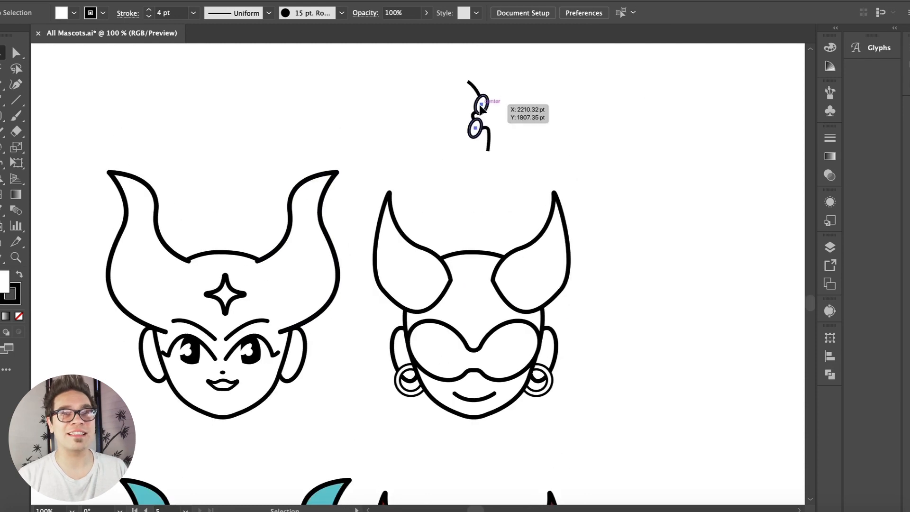
- Move the two small oval rings from the squiggly line onto the outer edge of the short-horned head's right horn
{"action": "left_click_drag", "start_coordinate": [484, 104], "coordinate": [574, 249]}
{"action": "key", "text": "super+equal"}
{"action": "key", "text": "super+equal"}
{"action": "key", "text": "super+equal"}
{"action": "left_click_drag", "start_coordinate": [477, 199], "coordinate": [454, 179]}
{"action": "left_click", "coordinate": [508, 196]}
{"action": "key", "text": "super+minus"}
{"action": "scroll", "coordinate": [509, 197], "scroll_direction": "left", "scroll_amount": 4}
{"action": "key", "text": "super+minus"}
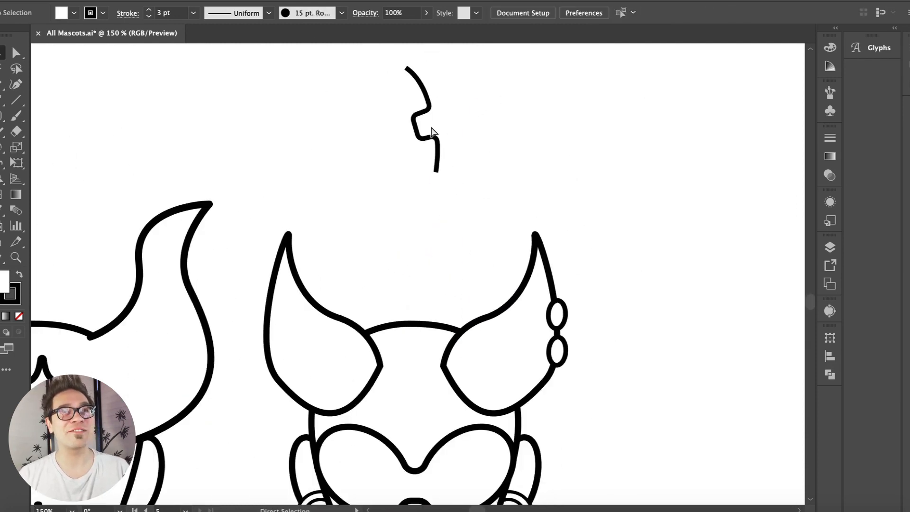
- Reflect the jagged line and place it on the short-horned head's forehead, running from the top of the head to the goggles
{"action": "scroll", "coordinate": [431, 133], "scroll_direction": "down", "scroll_amount": 3}
{"action": "left_click_drag", "start_coordinate": [447, 66], "coordinate": [431, 194]}
{"action": "left_click", "coordinate": [142, 0]}
{"action": "mouse_move", "coordinate": [190, 0]}
{"action": "left_click", "coordinate": [349, 37]}
{"action": "key", "text": "Return"}
{"action": "left_click", "coordinate": [394, 126]}
{"action": "key", "text": "super+minus"}
{"action": "key", "text": "super+minus"}
{"action": "scroll", "coordinate": [377, 127], "scroll_direction": "down", "scroll_amount": 3}
{"action": "key", "text": "super+equal"}
{"action": "key", "text": "super+equal"}
{"action": "scroll", "coordinate": [378, 123], "scroll_direction": "up", "scroll_amount": 4}
{"action": "left_click_drag", "start_coordinate": [396, 157], "coordinate": [371, 285]}
- Draw a white ellipse without stroke and place it over the left horn's inner base behind the jagged line, rotated to 315°
{"action": "left_click", "coordinate": [337, 175]}
{"action": "left_click_drag", "start_coordinate": [2, 116], "coordinate": [81, 147]}
{"action": "left_click", "coordinate": [74, 14]}
{"action": "left_click", "coordinate": [9, 33]}
{"action": "left_click_drag", "start_coordinate": [350, 140], "coordinate": [395, 211]}
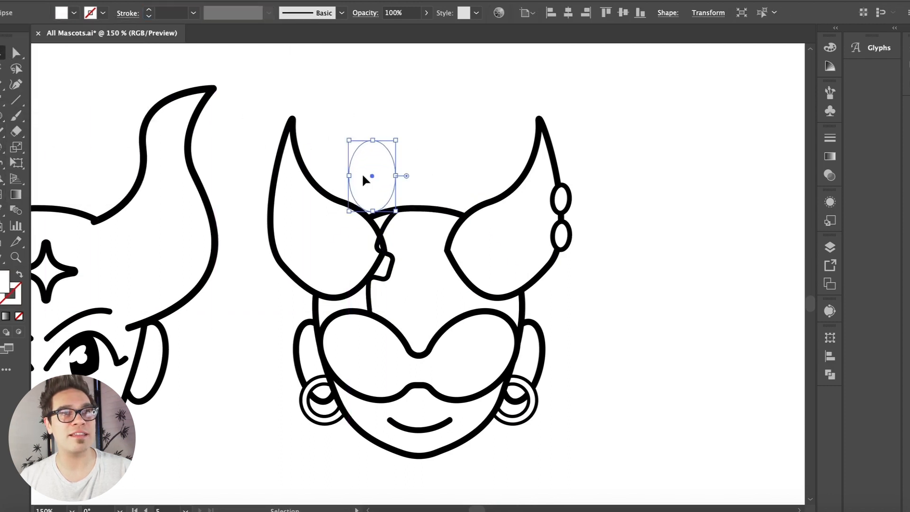
{"action": "left_click_drag", "start_coordinate": [363, 179], "coordinate": [359, 264]}
{"action": "key", "text": "ctrl+shift+bracketleft"}
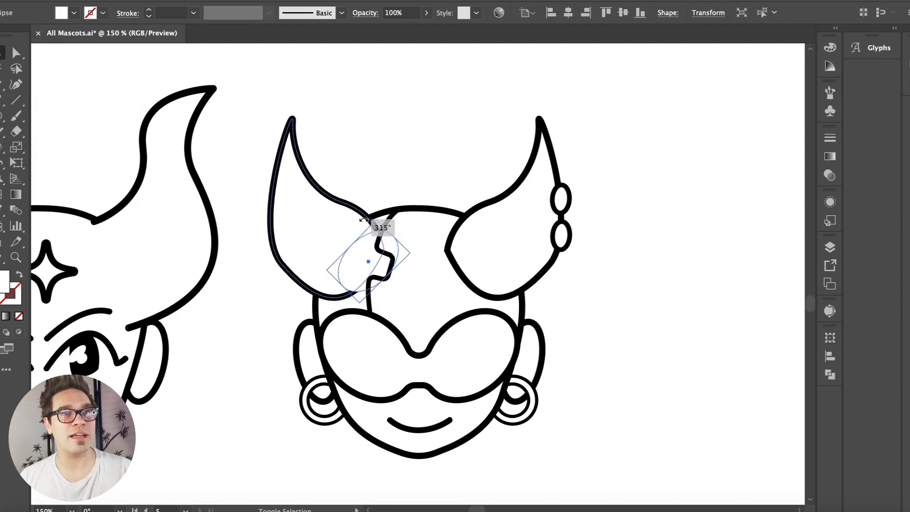
{"action": "left_click_drag", "start_coordinate": [327, 272], "coordinate": [307, 277]}
- Copy the ellipse onto the right horn's inner base, mirror it, and group it with the original ellipse
{"action": "left_click", "coordinate": [358, 166]}
{"action": "left_click", "coordinate": [353, 267]}
{"action": "left_click", "coordinate": [142, 1]}
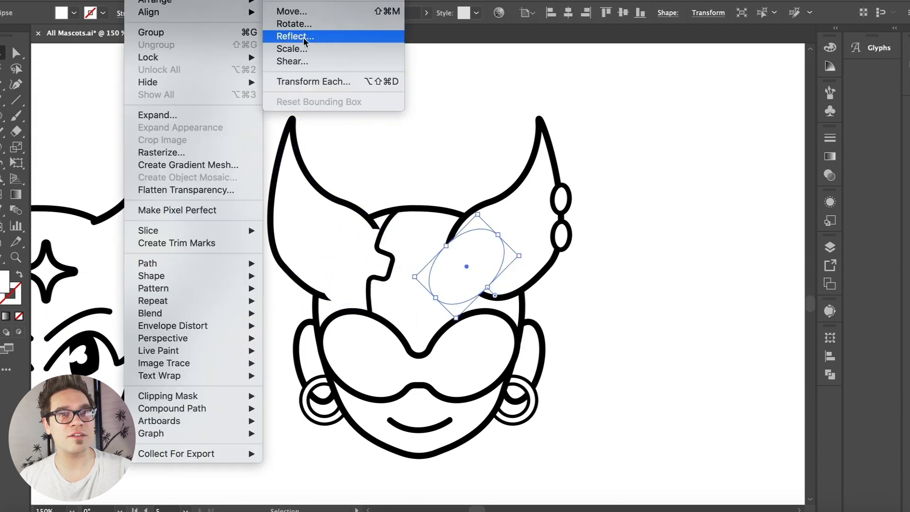
{"action": "key", "text": "Escape"}
{"action": "left_click", "coordinate": [347, 256], "text": "shift"}
{"action": "left_click", "coordinate": [150, 1]}
{"action": "left_click", "coordinate": [149, 31]}
{"action": "left_click", "coordinate": [220, 107]}
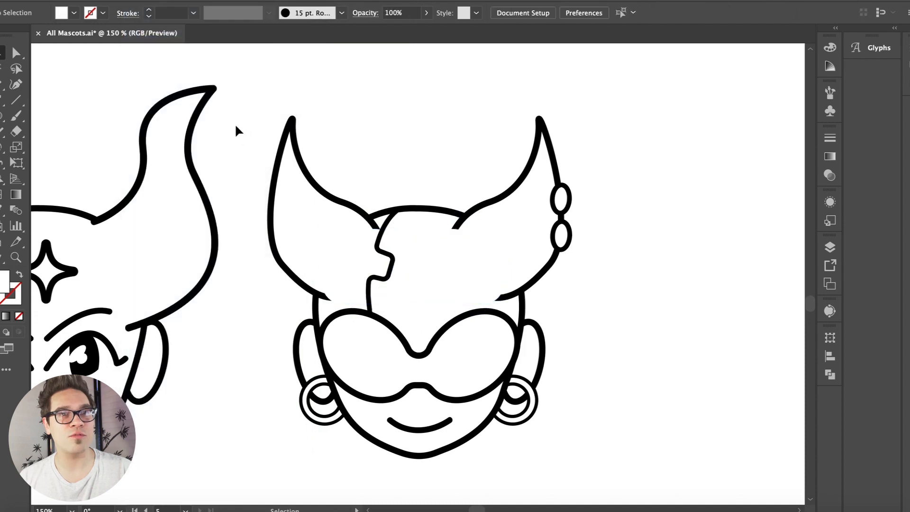
- Align the horns, ellipses, goggles, mouth, face, ears and earrings of the short-horned head on their horizontal centers
{"action": "left_click", "coordinate": [318, 221]}
{"action": "left_click", "coordinate": [368, 264], "text": "shift"}
{"action": "left_click", "coordinate": [415, 333], "text": "shift"}
{"action": "left_click", "coordinate": [416, 367], "text": "shift"}
{"action": "left_click", "coordinate": [416, 426], "text": "shift"}
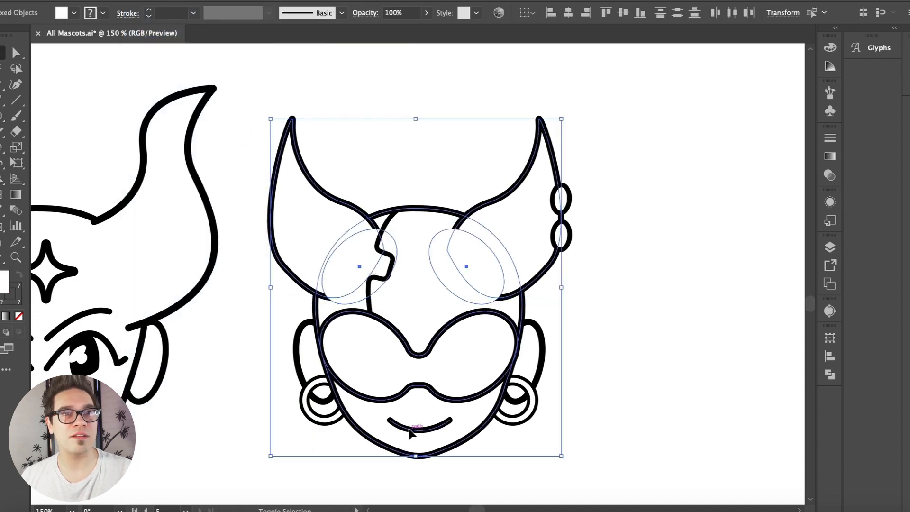
{"action": "left_click", "coordinate": [300, 351]}
{"action": "left_click", "coordinate": [388, 449], "text": "shift"}
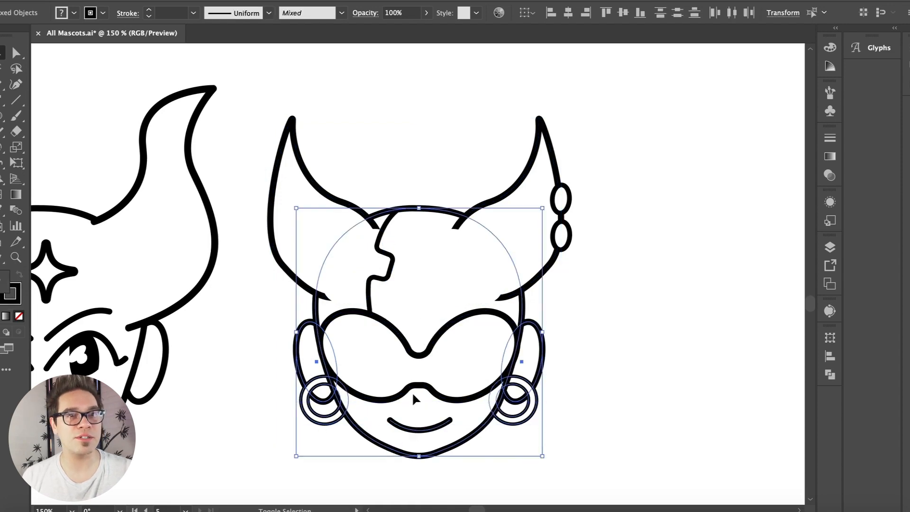
{"action": "left_click", "coordinate": [287, 218], "text": "shift"}
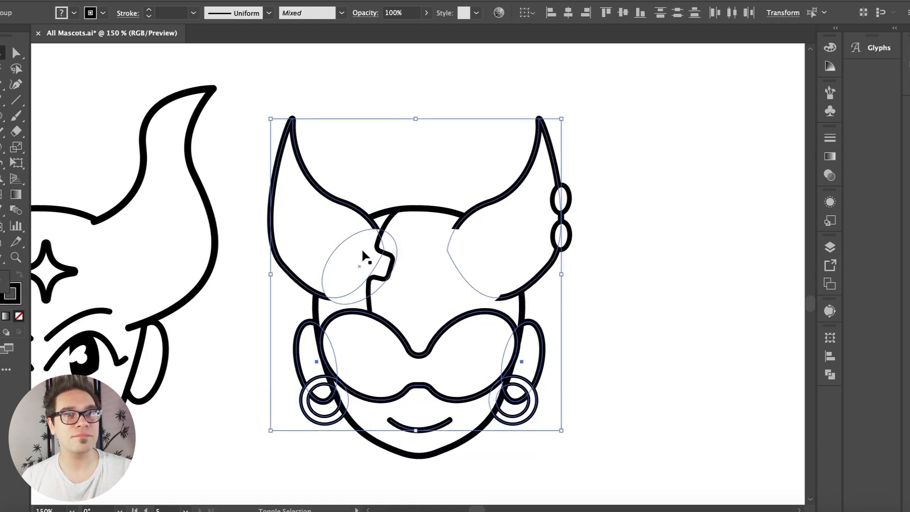
{"action": "left_click", "coordinate": [396, 251], "text": "shift"}
{"action": "left_click", "coordinate": [567, 14]}
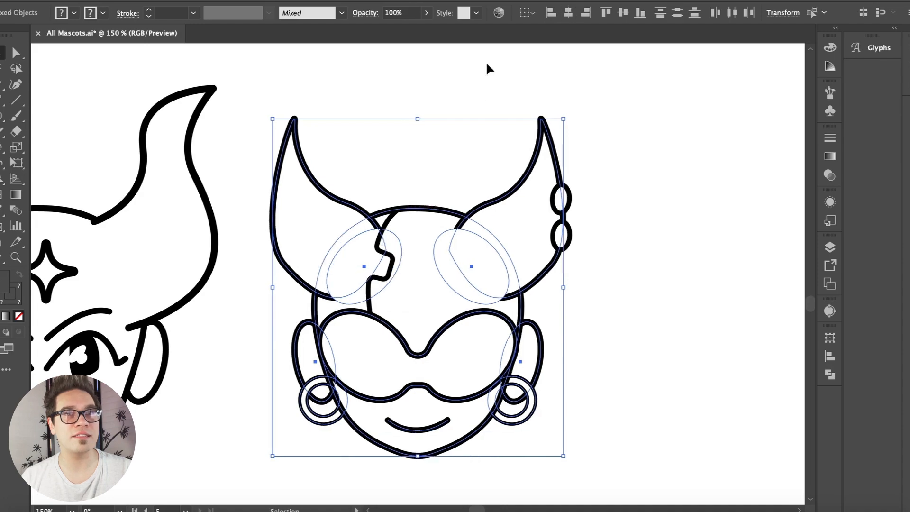
{"action": "left_click", "coordinate": [445, 92]}
- Copy a rounded blob shape from the parts library onto the left lens of the goggles
{"action": "left_click", "coordinate": [398, 333]}
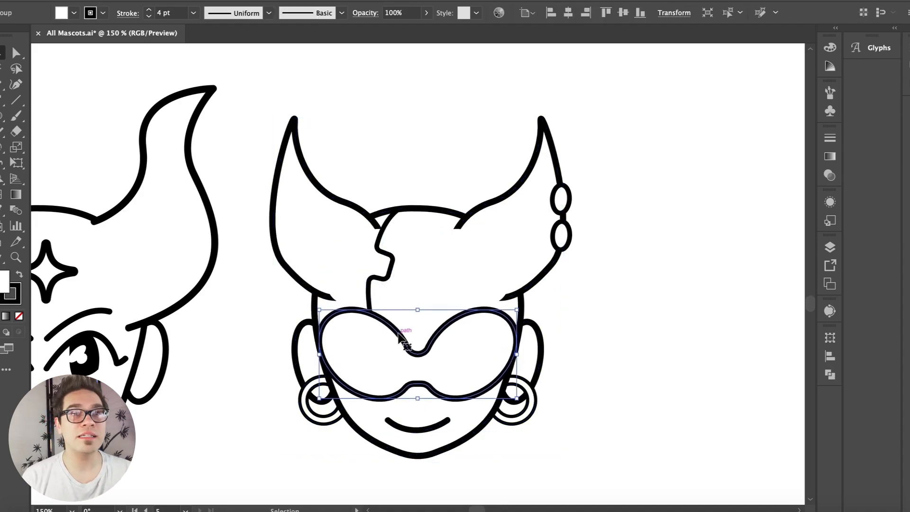
{"action": "key", "text": "super+minus"}
{"action": "key", "text": "super+minus"}
{"action": "key", "text": "super+minus"}
{"action": "key", "text": "a"}
{"action": "left_click", "coordinate": [326, 337]}
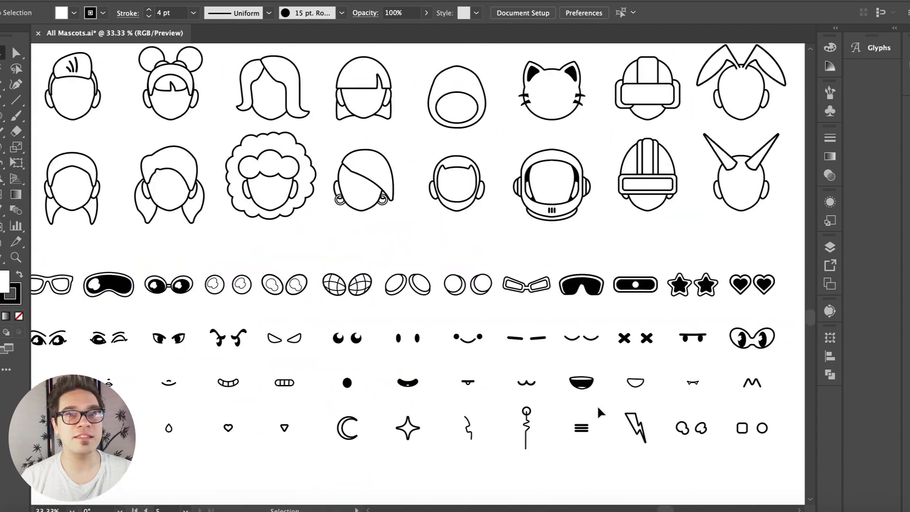
{"action": "left_click", "coordinate": [701, 430]}
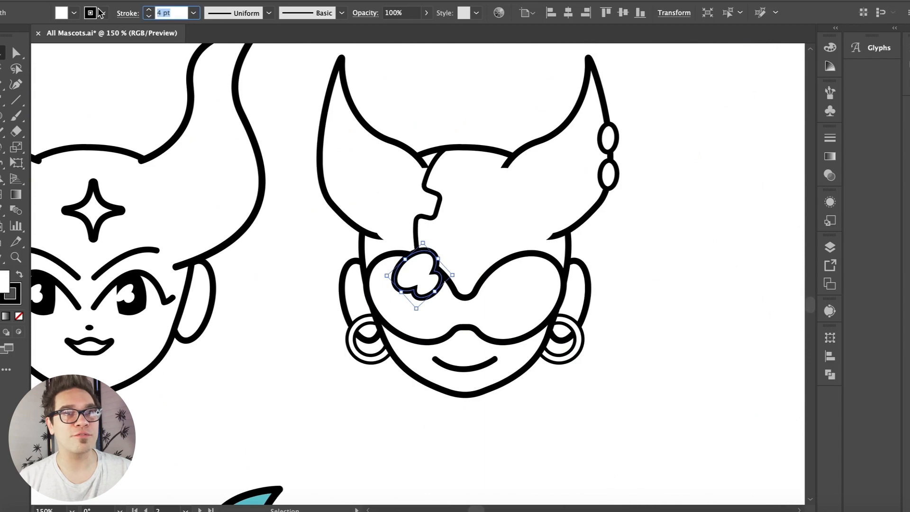
- Remove the blob highlight's stroke, duplicate it onto the right lens, and group the two highlights
{"action": "left_click", "coordinate": [100, 12]}
{"action": "left_click", "coordinate": [92, 32]}
{"action": "mouse_move", "coordinate": [420, 276]}
{"action": "left_mouse_down"}
{"action": "mouse_move", "coordinate": [411, 297]}
{"action": "mouse_move", "coordinate": [512, 299]}
{"action": "left_mouse_up"}
{"action": "left_click", "coordinate": [409, 292], "text": "shift"}
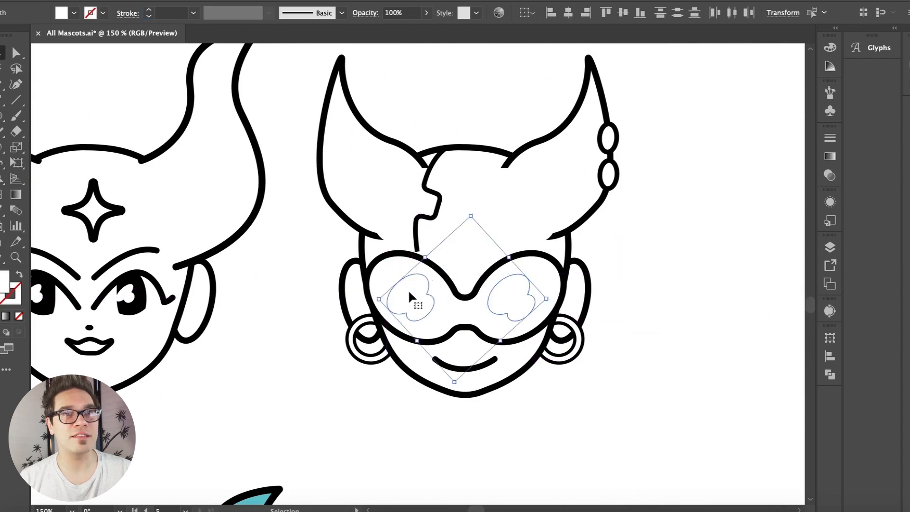
{"action": "left_click", "coordinate": [144, 0]}
{"action": "left_click", "coordinate": [149, 31]}
{"action": "left_click", "coordinate": [246, 277]}
- Fill the goggles with orange
{"action": "left_click", "coordinate": [76, 12]}
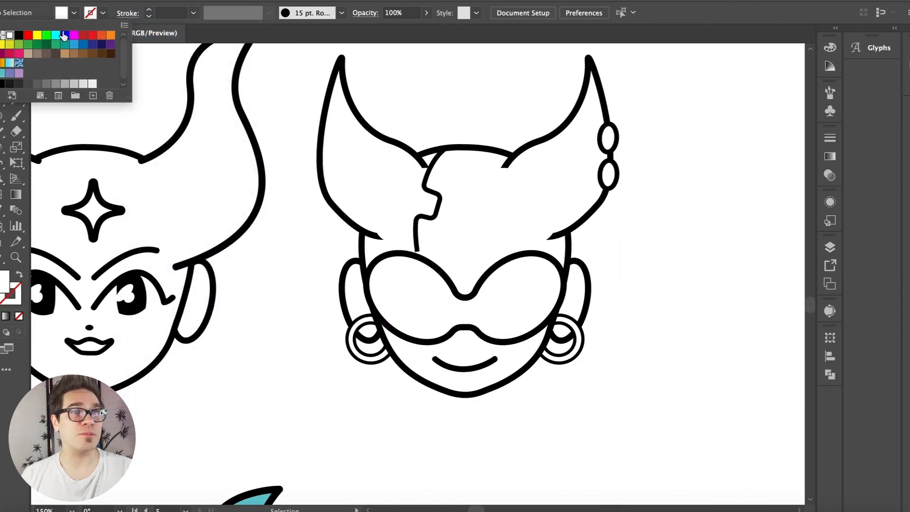
{"action": "left_click", "coordinate": [111, 280]}
{"action": "left_click", "coordinate": [428, 338]}
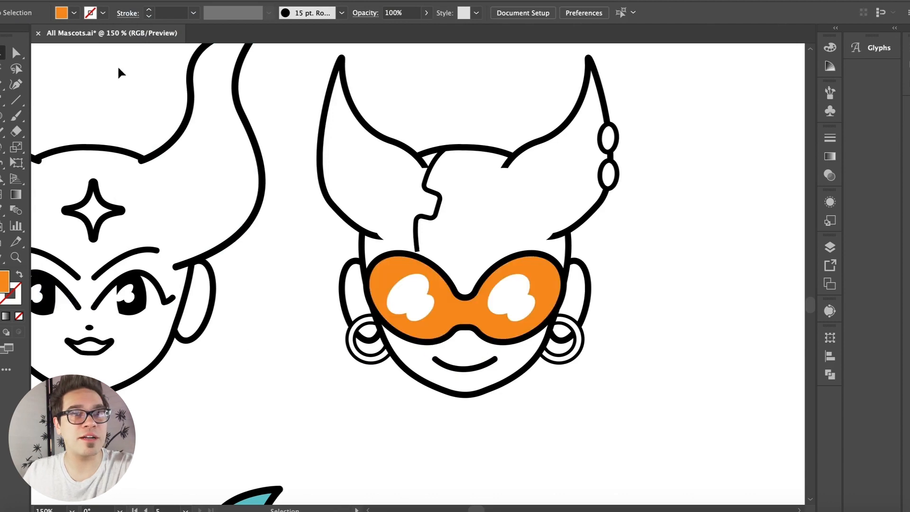
- Fill the short-horned head's horns, covering ellipses, face and ears with dark red
{"action": "left_click", "coordinate": [73, 13]}
{"action": "left_click", "coordinate": [92, 40]}
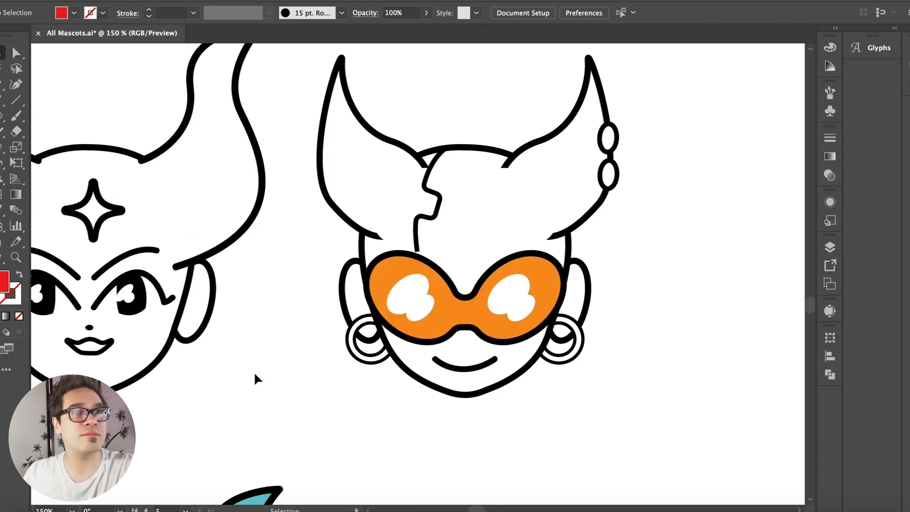
{"action": "scroll", "coordinate": [254, 375], "scroll_direction": "down", "scroll_amount": 5}
{"action": "left_click", "coordinate": [280, 422]}
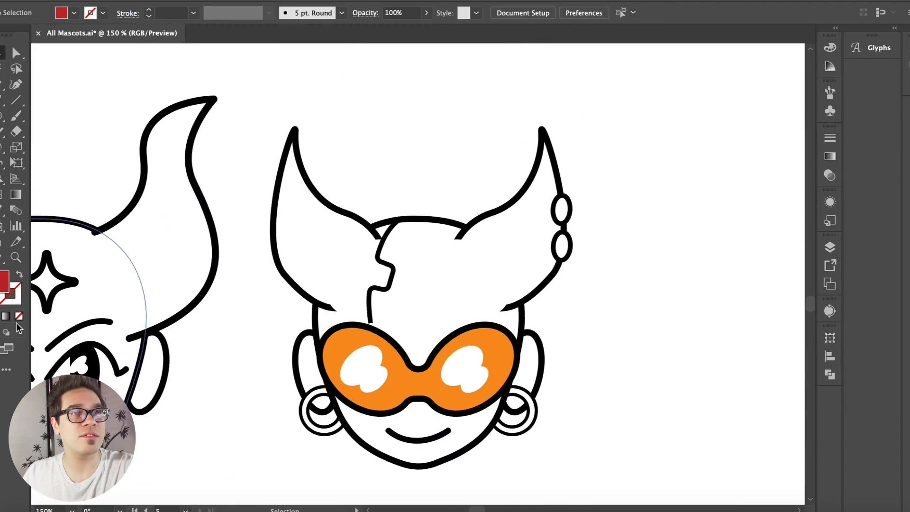
{"action": "left_click", "coordinate": [340, 216]}
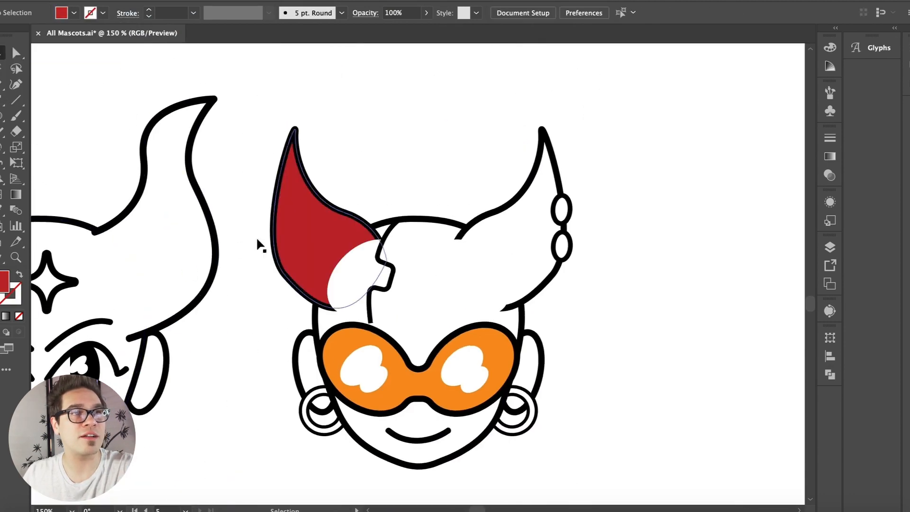
{"action": "left_click_drag", "start_coordinate": [157, 284], "coordinate": [357, 275]}
{"action": "left_click_drag", "start_coordinate": [493, 266], "coordinate": [493, 266]}
{"action": "left_click_drag", "start_coordinate": [4, 282], "coordinate": [529, 244]}
{"action": "left_click_drag", "start_coordinate": [2, 284], "coordinate": [394, 316]}
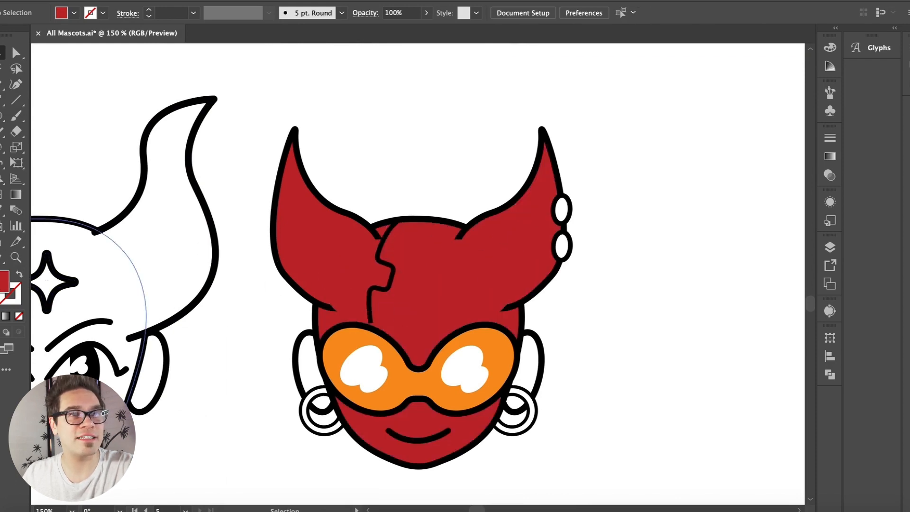
{"action": "scroll", "coordinate": [585, 323], "scroll_direction": "down", "scroll_amount": 2}
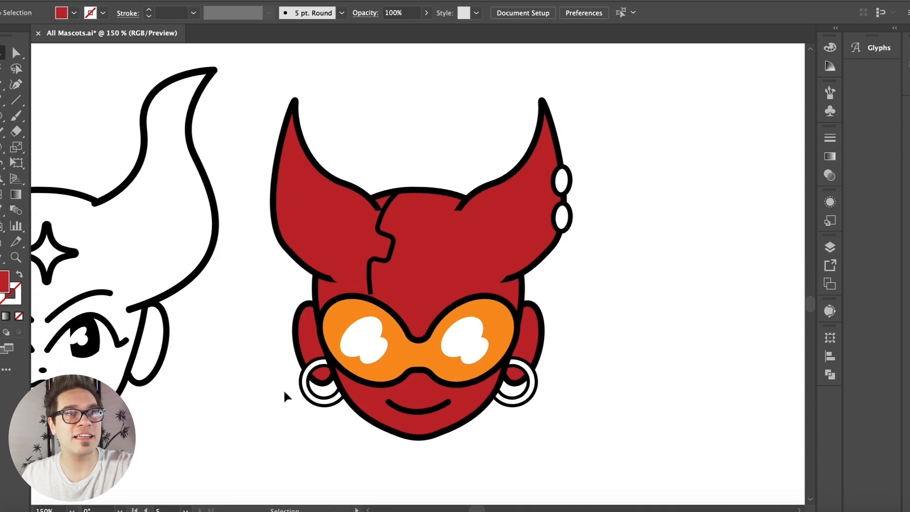
- Fill the hoop earrings with light gray
{"action": "left_click", "coordinate": [323, 401]}
{"action": "left_click", "coordinate": [73, 13]}
{"action": "left_click", "coordinate": [242, 273]}
- Reshape the jagged forehead line on the red head by shifting its upper anchor points to the right
{"action": "key", "text": "super+equal"}
{"action": "key", "text": "super+equal"}
{"action": "left_click", "coordinate": [322, 287]}
{"action": "left_click_drag", "start_coordinate": [319, 313], "coordinate": [308, 324]}
{"action": "key", "text": "Right"}
{"action": "key", "text": "Right"}
{"action": "key", "text": "Right"}
{"action": "key", "text": "Right"}
{"action": "left_click", "coordinate": [130, 291]}
{"action": "left_click", "coordinate": [333, 310]}
{"action": "left_click_drag", "start_coordinate": [332, 324], "coordinate": [321, 326]}
{"action": "left_click", "coordinate": [106, 301]}
{"action": "key", "text": "super+minus"}
{"action": "key", "text": "super+minus"}
{"action": "key", "text": "super+minus"}
{"action": "key", "text": "super+minus"}
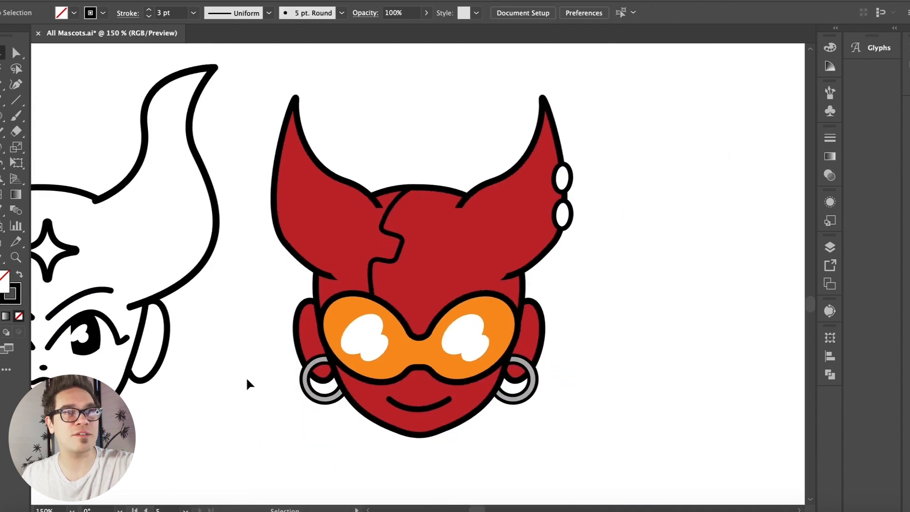
- Adjust the red ellipses at the inner horn bases to cover the horn outline ends that overlap the head
{"action": "left_click", "coordinate": [392, 236]}
{"action": "key", "text": "super+equal"}
{"action": "key", "text": "super+equal"}
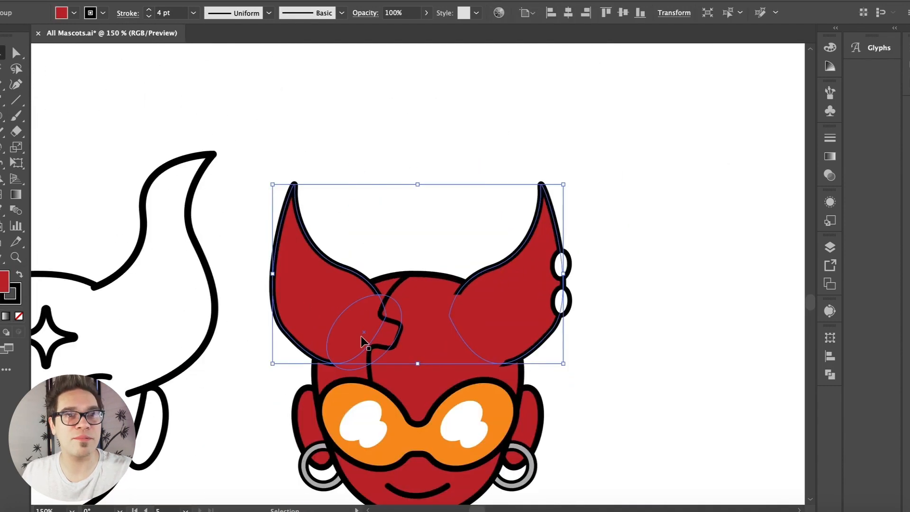
{"action": "left_click", "coordinate": [407, 197]}
{"action": "key", "text": "super+minus"}
{"action": "scroll", "coordinate": [417, 284], "scroll_direction": "left", "scroll_amount": 5}
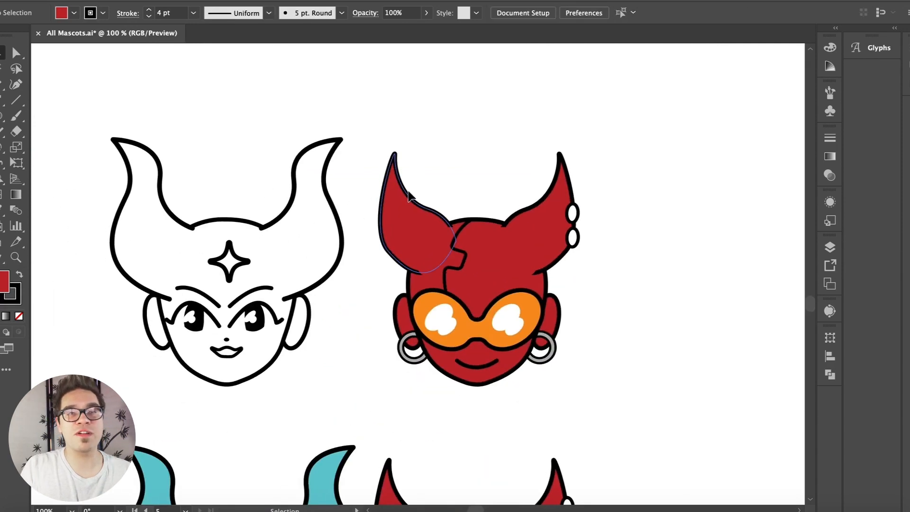
- Fill the tall-horned head's horns, face and ears with the turquoise of the finished mascot below
{"action": "double_click", "coordinate": [273, 497]}
{"action": "double_click", "coordinate": [48, 335]}
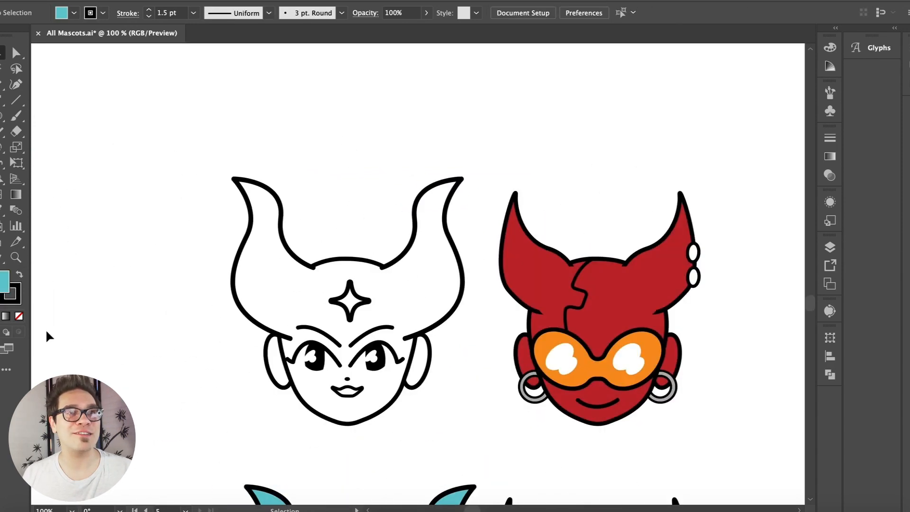
{"action": "left_click", "coordinate": [266, 254]}
{"action": "scroll", "coordinate": [98, 272], "scroll_direction": "down", "scroll_amount": 5}
{"action": "scroll", "coordinate": [97, 272], "scroll_direction": "up", "scroll_amount": 4}
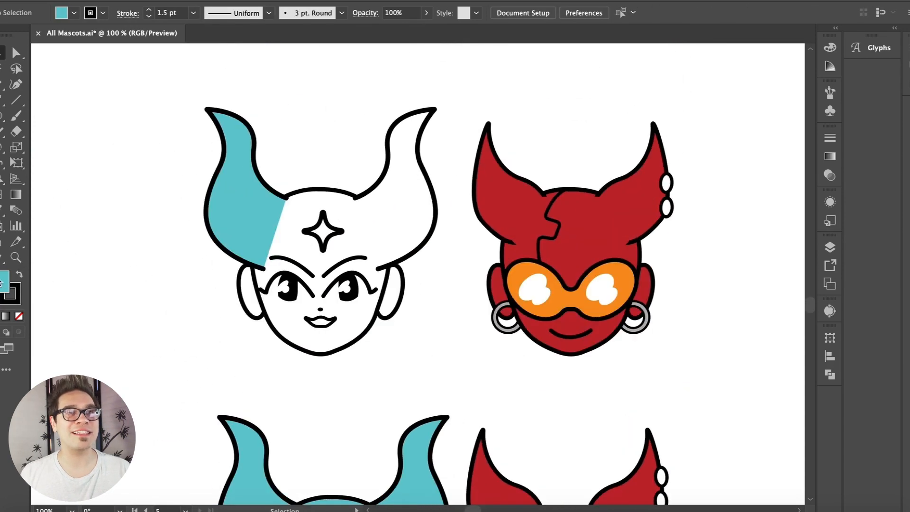
{"action": "left_click", "coordinate": [295, 317]}
{"action": "left_click", "coordinate": [407, 180]}
{"action": "key", "text": "super+plus"}
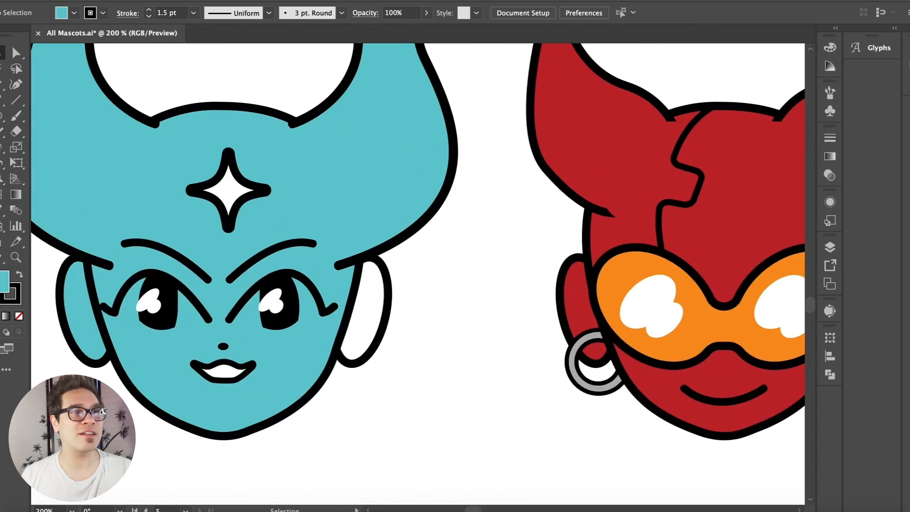
- Ungroup the turquoise head's parts and stretch the lower end of its left ear down along the jaw
{"action": "key", "text": "v"}
{"action": "left_click", "coordinate": [378, 315]}
{"action": "left_click", "coordinate": [142, 1]}
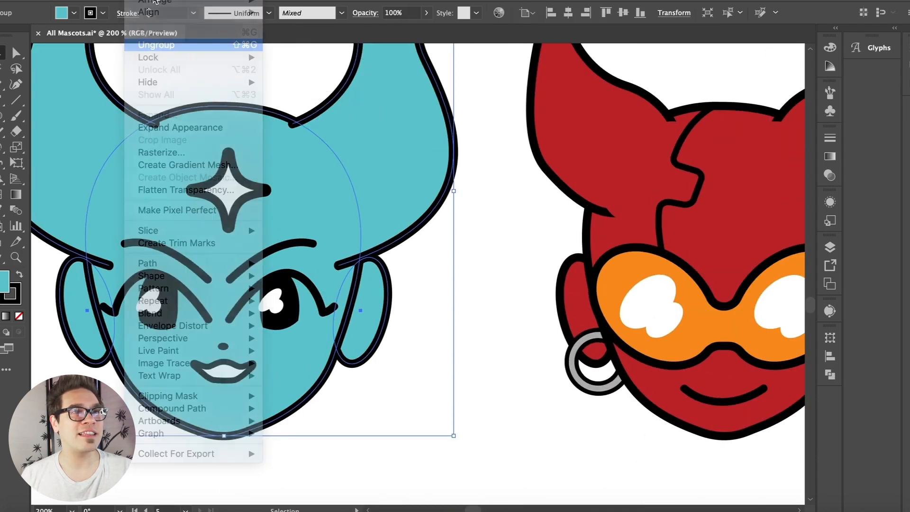
{"action": "left_click", "coordinate": [150, 33]}
{"action": "left_click", "coordinate": [97, 334]}
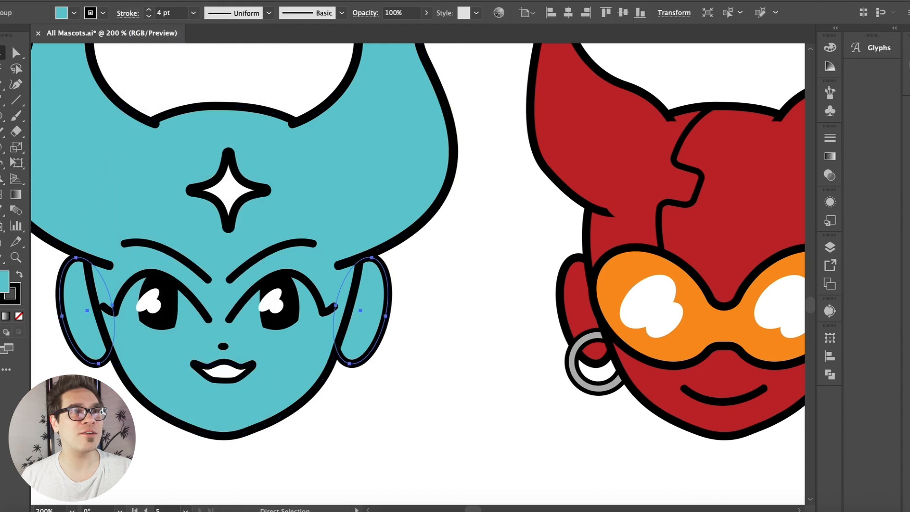
{"action": "left_click_drag", "start_coordinate": [98, 365], "coordinate": [125, 402]}
{"action": "left_click", "coordinate": [411, 332]}
- Replace the turquoise head's right ear with a mirrored copy of its lengthened, tilted left ear, placed behind the right jaw
{"action": "left_click", "coordinate": [110, 357]}
{"action": "double_click", "coordinate": [379, 347]}
{"action": "key", "text": "Delete"}
{"action": "key", "text": "Escape"}
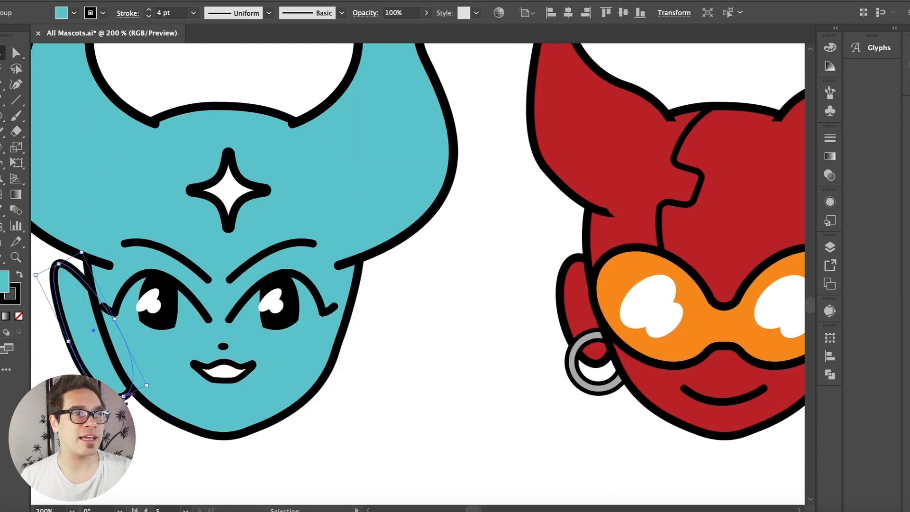
{"action": "left_click_drag", "start_coordinate": [99, 347], "coordinate": [342, 347]}
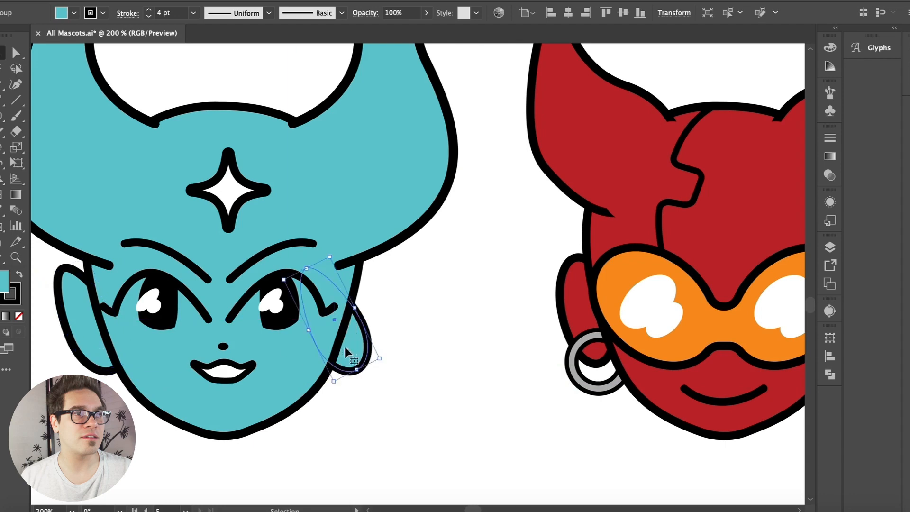
{"action": "left_click", "coordinate": [137, 0]}
{"action": "mouse_move", "coordinate": [156, 0]}
{"action": "left_click", "coordinate": [307, 41]}
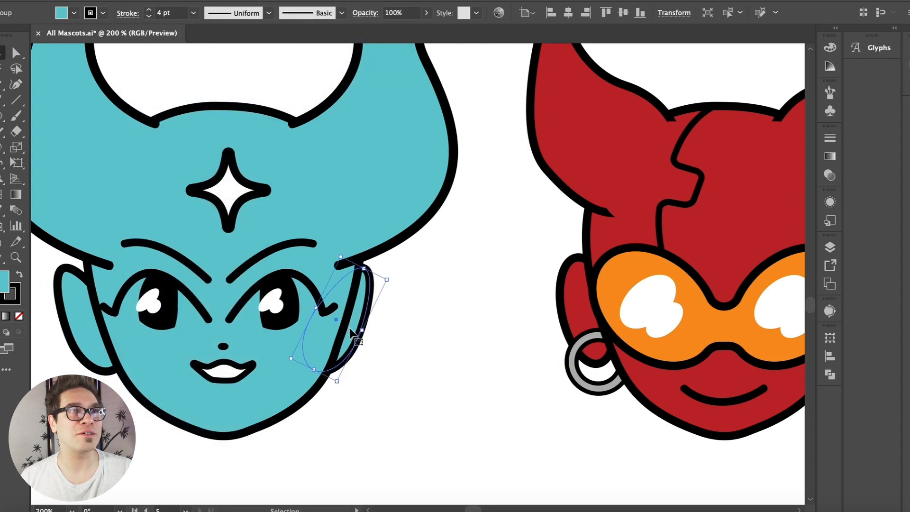
{"action": "left_click_drag", "start_coordinate": [349, 331], "coordinate": [369, 331]}
- Align both turquoise ears at the same height, nudge them down slightly and group them
{"action": "left_click", "coordinate": [74, 332], "text": "shift"}
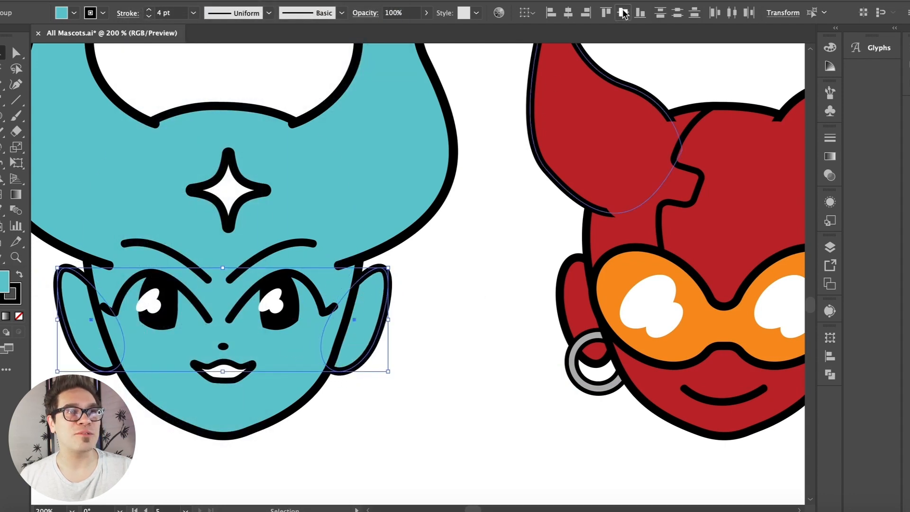
{"action": "key", "text": "Down"}
{"action": "left_click", "coordinate": [137, 0]}
{"action": "left_click", "coordinate": [151, 33]}
{"action": "left_click", "coordinate": [369, 428]}
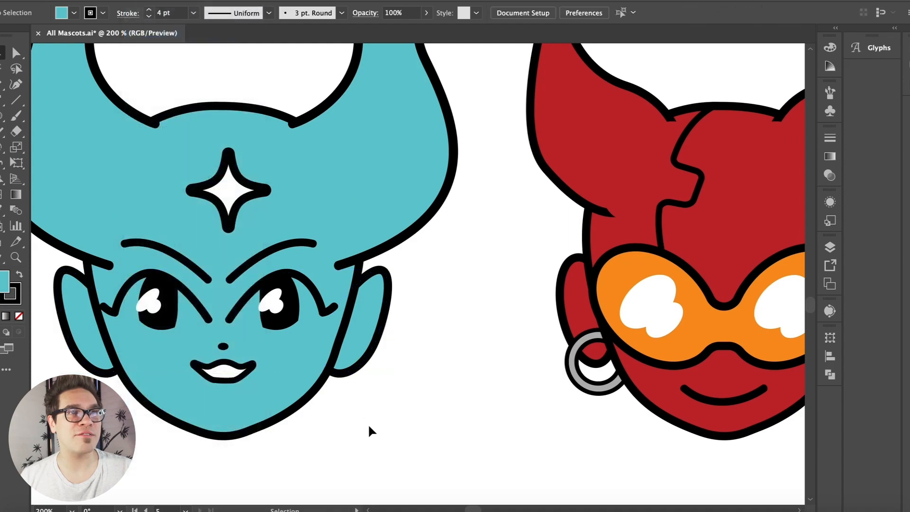
- Fill the new turquoise head's lips with the pink sampled from the finished turquoise mascot's mouth below
{"action": "key", "text": "super+minus"}
{"action": "key", "text": "super+minus"}
{"action": "key", "text": "super+minus"}
{"action": "scroll", "coordinate": [165, 167], "scroll_direction": "up", "scroll_amount": 3}
{"action": "key", "text": "super+plus"}
{"action": "key", "text": "super+plus"}
{"action": "key", "text": "super+plus"}
{"action": "left_click", "coordinate": [74, 13]}
{"action": "left_click", "coordinate": [224, 140]}
{"action": "scroll", "coordinate": [232, 163], "scroll_direction": "down", "scroll_amount": 5}
{"action": "double_click", "coordinate": [279, 400]}
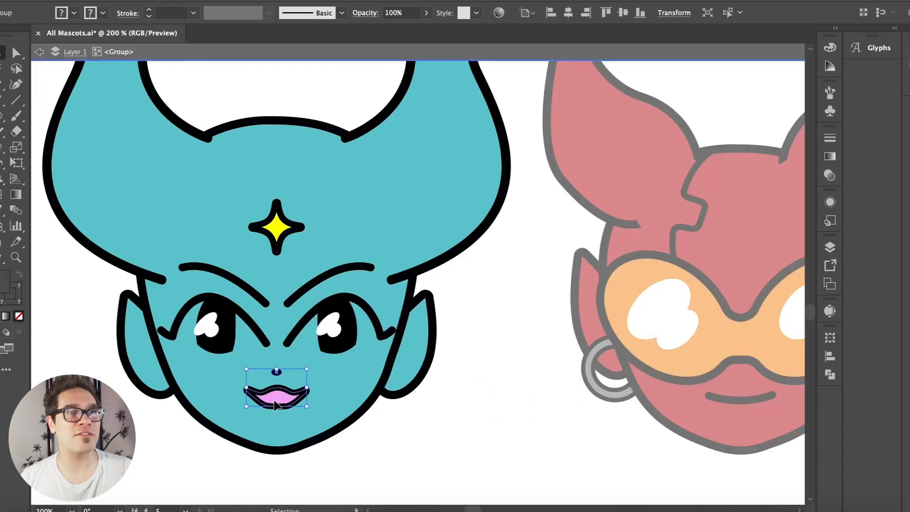
{"action": "double_click", "coordinate": [411, 450]}
{"action": "scroll", "coordinate": [411, 450], "scroll_direction": "up", "scroll_amount": 10}
{"action": "key", "text": "super+plus"}
{"action": "key", "text": "super+plus"}
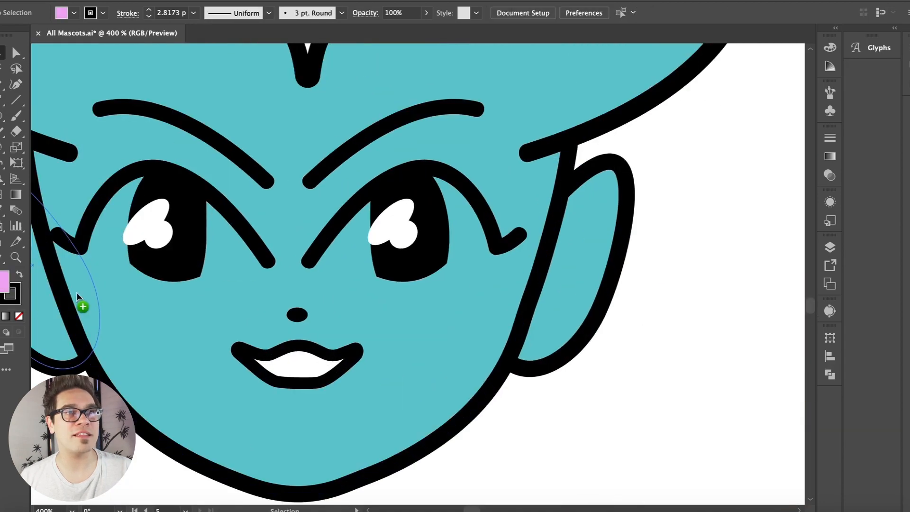
- Fill the four-pointed forehead star of the turquoise head with yellow
{"action": "scroll", "coordinate": [300, 363], "scroll_direction": "up", "scroll_amount": 5}
{"action": "scroll", "coordinate": [300, 363], "scroll_direction": "up", "scroll_amount": 1}
{"action": "left_click", "coordinate": [68, 14]}
{"action": "left_click", "coordinate": [2, 44]}
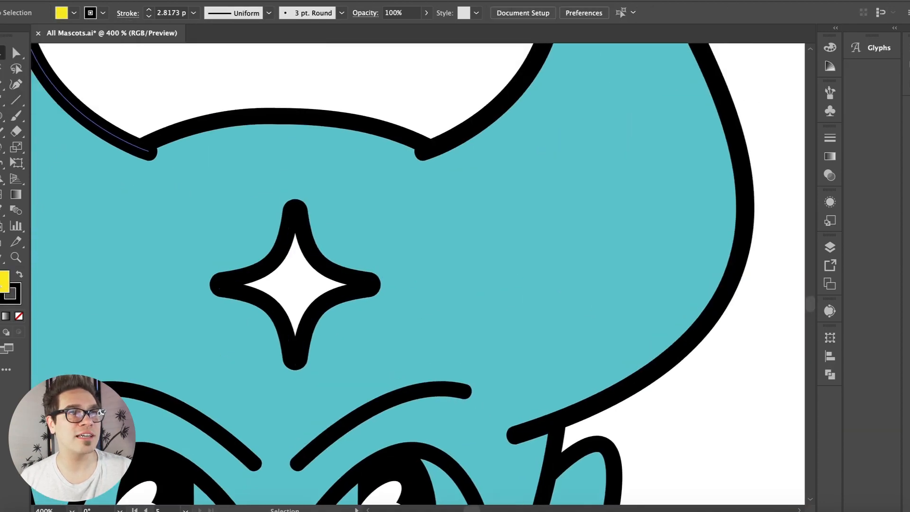
{"action": "left_click_drag", "start_coordinate": [310, 282], "coordinate": [307, 284]}
- Group the left and right horns of the turquoise head
{"action": "key", "text": "super+minus"}
{"action": "key", "text": "super+minus"}
{"action": "scroll", "coordinate": [296, 135], "scroll_direction": "down", "scroll_amount": 5}
{"action": "key", "text": "super+minus"}
{"action": "key", "text": "super+minus"}
{"action": "left_click_drag", "start_coordinate": [448, 354], "coordinate": [255, 120]}
{"action": "left_click", "coordinate": [390, 77]}
{"action": "left_click", "coordinate": [285, 223]}
{"action": "left_click", "coordinate": [445, 196], "text": "shift"}
{"action": "left_click", "coordinate": [128, 1]}
{"action": "left_click", "coordinate": [144, 34]}
{"action": "left_click", "coordinate": [190, 157]}
- Align all parts of the turquoise head to a common horizontal centre
{"action": "key", "text": "super+equal"}
{"action": "key", "text": "super+equal"}
{"action": "left_click", "coordinate": [206, 316]}
{"action": "left_click", "coordinate": [90, 258]}
{"action": "key", "text": "super+minus"}
{"action": "key", "text": "super+minus"}
{"action": "left_click_drag", "start_coordinate": [449, 355], "coordinate": [277, 151]}
{"action": "left_click", "coordinate": [568, 13]}
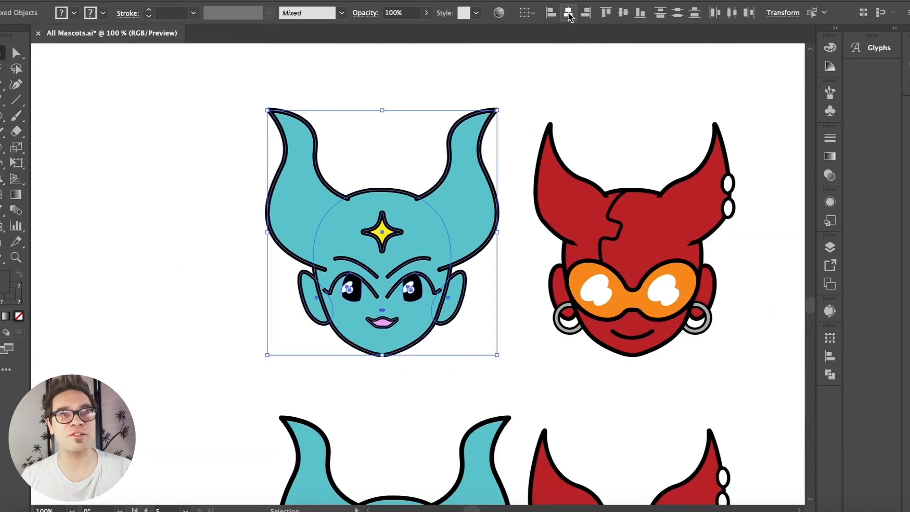
{"action": "left_click", "coordinate": [254, 324]}
{"action": "key", "text": "super+equal"}
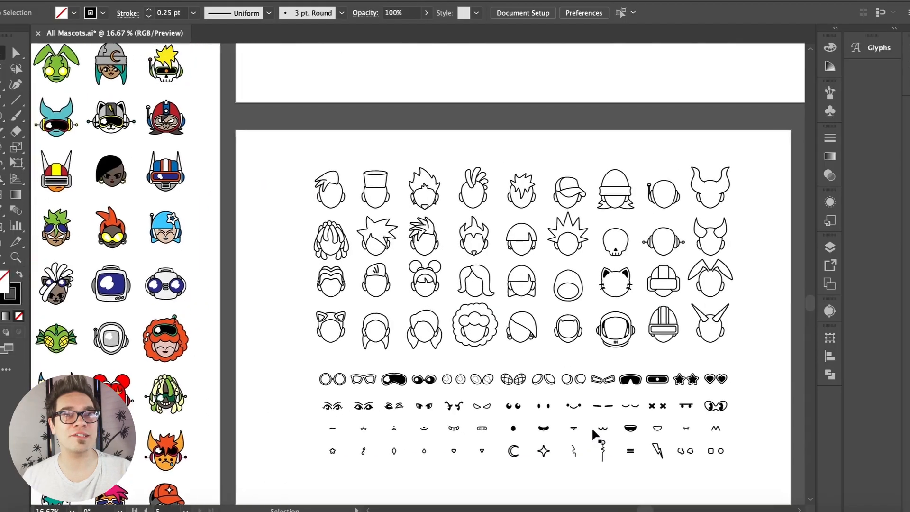
- Copy the afro head, ski goggles, antenna, jagged line and oval pair from the parts library and paste them beside the orange-haired mascot
{"action": "scroll", "coordinate": [591, 426], "scroll_direction": "up", "scroll_amount": 2}
{"action": "scroll", "coordinate": [591, 427], "scroll_direction": "right", "scroll_amount": 2}
{"action": "scroll", "coordinate": [527, 334], "scroll_direction": "down", "scroll_amount": 3}
{"action": "scroll", "coordinate": [527, 334], "scroll_direction": "right", "scroll_amount": 1}
{"action": "left_click", "coordinate": [572, 385]}
{"action": "left_click", "coordinate": [543, 388], "text": "shift"}
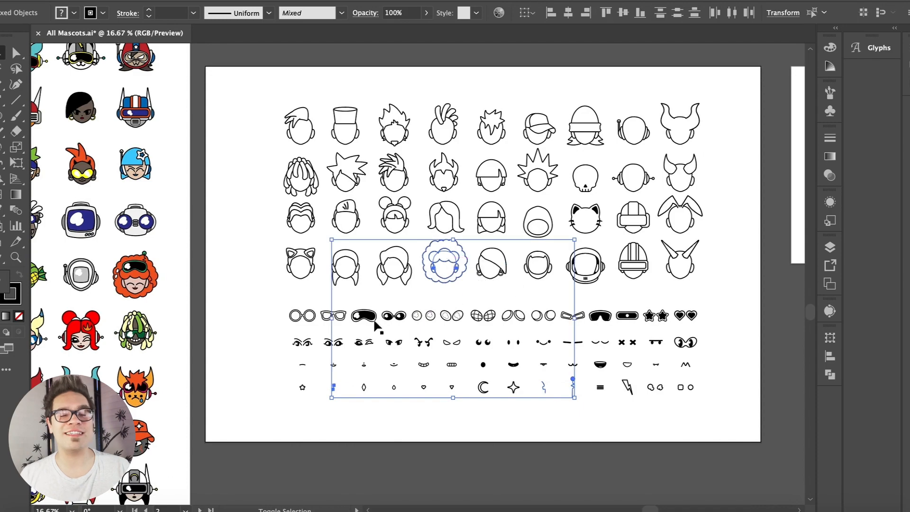
{"action": "left_click", "coordinate": [228, 260]}
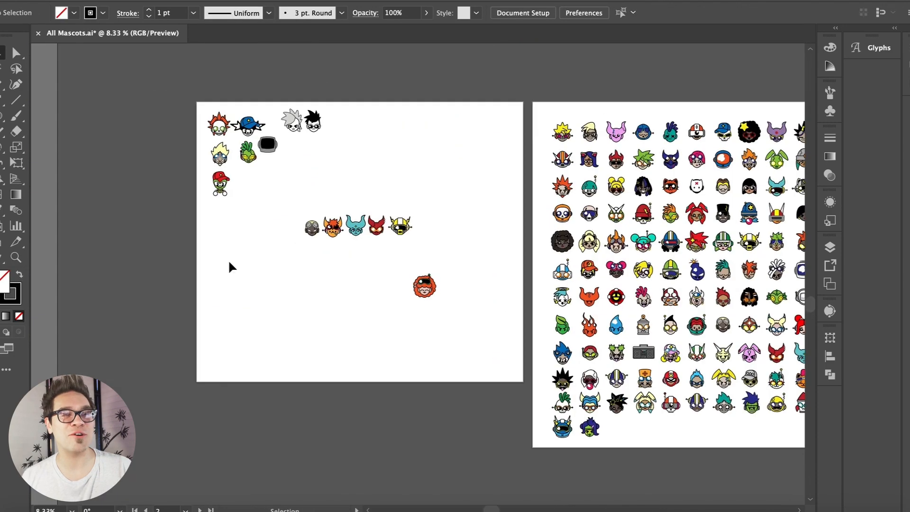
{"action": "key", "text": "ctrl+="}
{"action": "key", "text": "ctrl+="}
{"action": "key", "text": "ctrl+="}
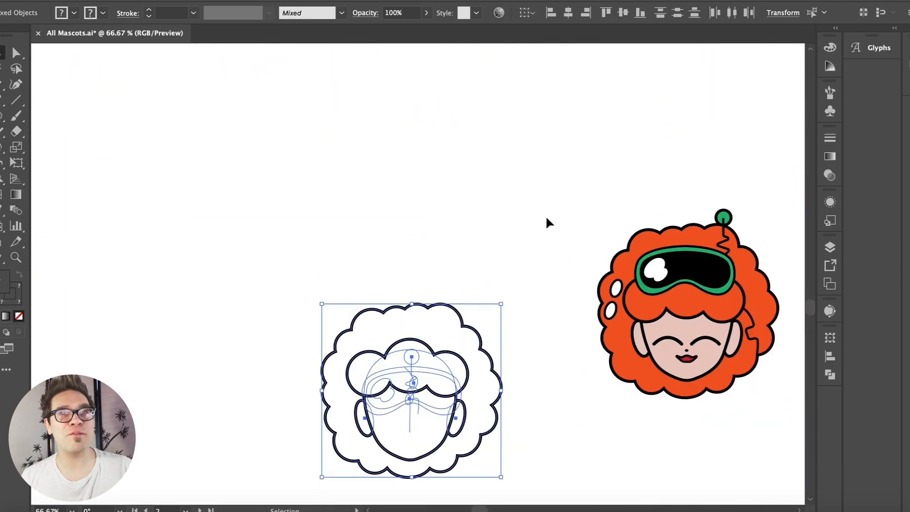
- Move the afro head above the other pasted parts and place the antenna at the upper right of its hair
{"action": "left_click_drag", "start_coordinate": [415, 325], "coordinate": [414, 180]}
{"action": "left_click_drag", "start_coordinate": [414, 361], "coordinate": [439, 160]}
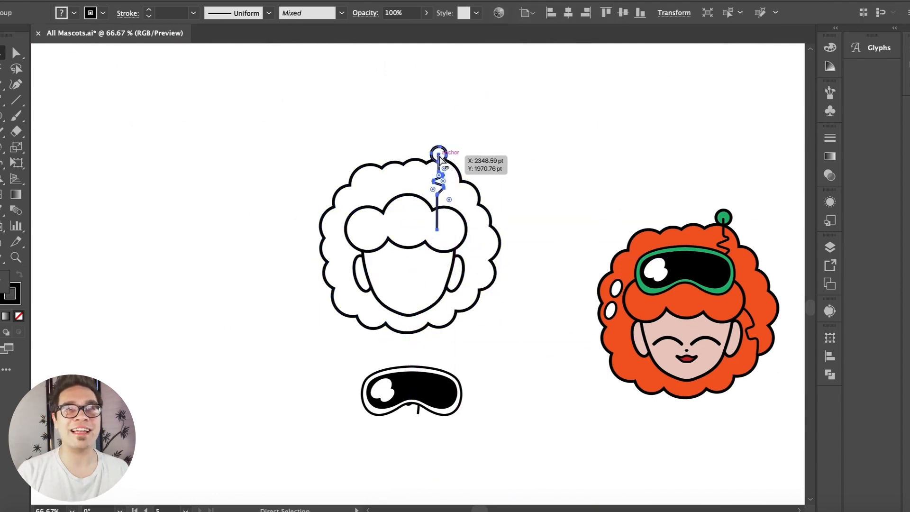
- Ungroup the afro head and place the ski goggles across the hair just above the fringe
{"action": "double_click", "coordinate": [406, 207]}
{"action": "key", "text": "Escape"}
{"action": "left_click", "coordinate": [405, 207]}
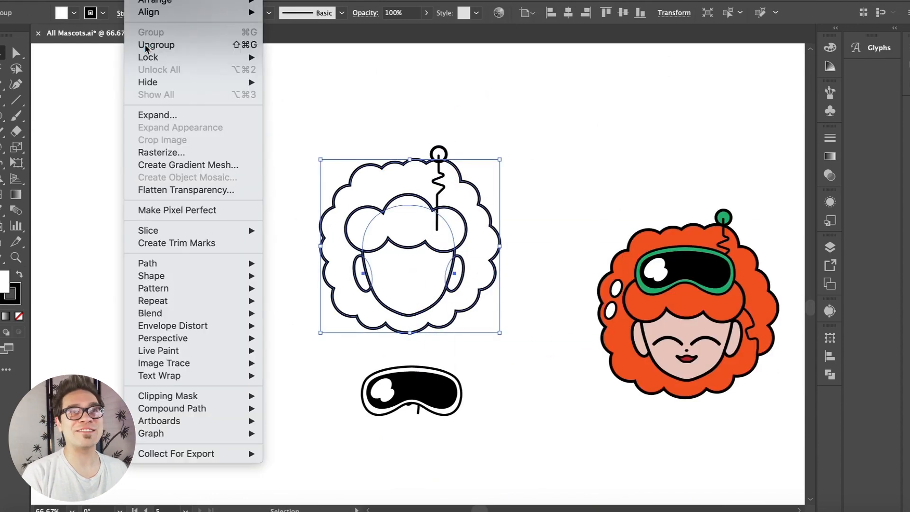
{"action": "left_click", "coordinate": [152, 42]}
{"action": "left_click", "coordinate": [396, 222]}
{"action": "mouse_move", "coordinate": [418, 377]}
{"action": "left_mouse_down"}
{"action": "mouse_move", "coordinate": [403, 287]}
{"action": "mouse_move", "coordinate": [407, 184]}
{"action": "mouse_move", "coordinate": [411, 192]}
{"action": "left_mouse_up"}
- Shift the antenna slightly upward so it stands behind the goggles' upper right edge
{"action": "left_click_drag", "start_coordinate": [438, 156], "coordinate": [436, 152]}
{"action": "key", "text": "Up"}
{"action": "key", "text": "Up"}
{"action": "key", "text": "Up"}
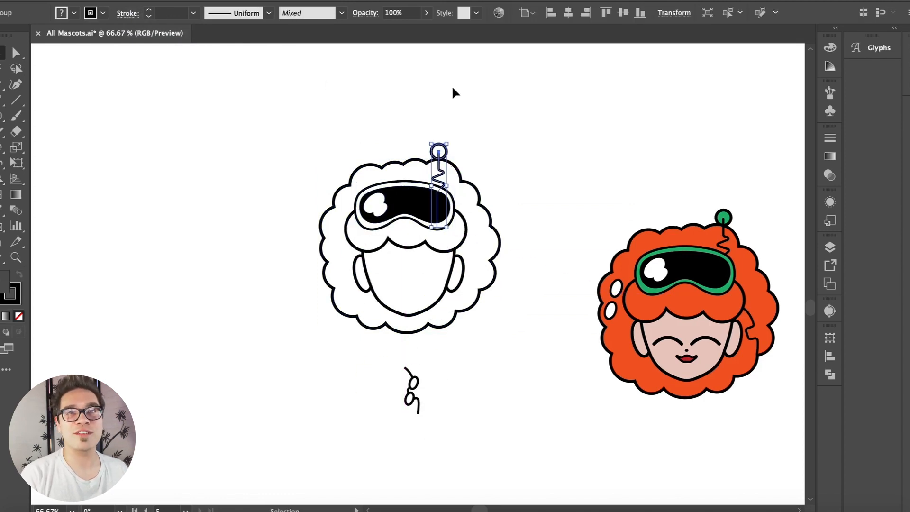
- Resize the antenna's zigzag stem inside its group to about 14.5 by 94.3 pt
{"action": "scroll", "coordinate": [449, 142], "scroll_direction": "up", "scroll_amount": 5}
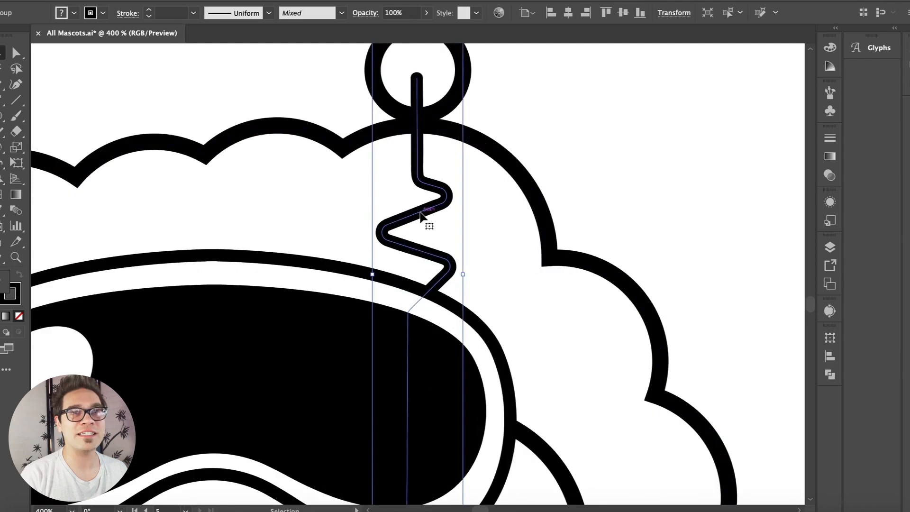
{"action": "key", "text": "a"}
{"action": "double_click", "coordinate": [422, 215]}
{"action": "left_click_drag", "start_coordinate": [392, 387], "coordinate": [392, 355]}
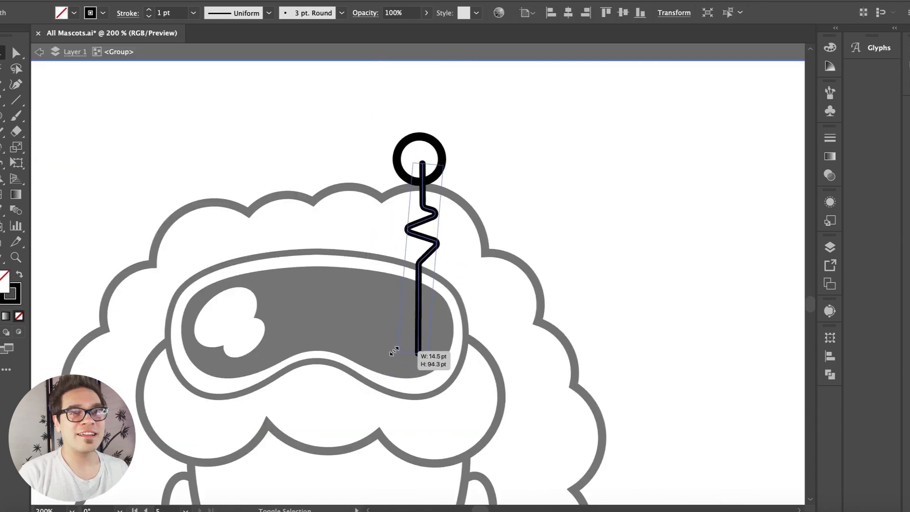
{"action": "double_click", "coordinate": [331, 155]}
{"action": "key", "text": "super+minus"}
{"action": "key", "text": "super+minus"}
{"action": "key", "text": "super+minus"}
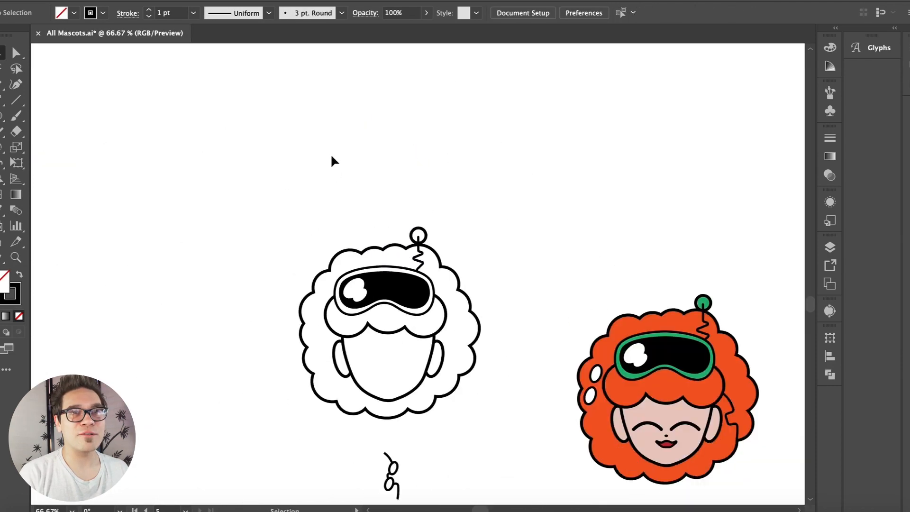
- Place the pair of ovals on the hair beside the goggles' left end and fine-tune it there
{"action": "scroll", "coordinate": [331, 154], "scroll_direction": "down", "scroll_amount": 2}
{"action": "left_click_drag", "start_coordinate": [395, 425], "coordinate": [318, 276]}
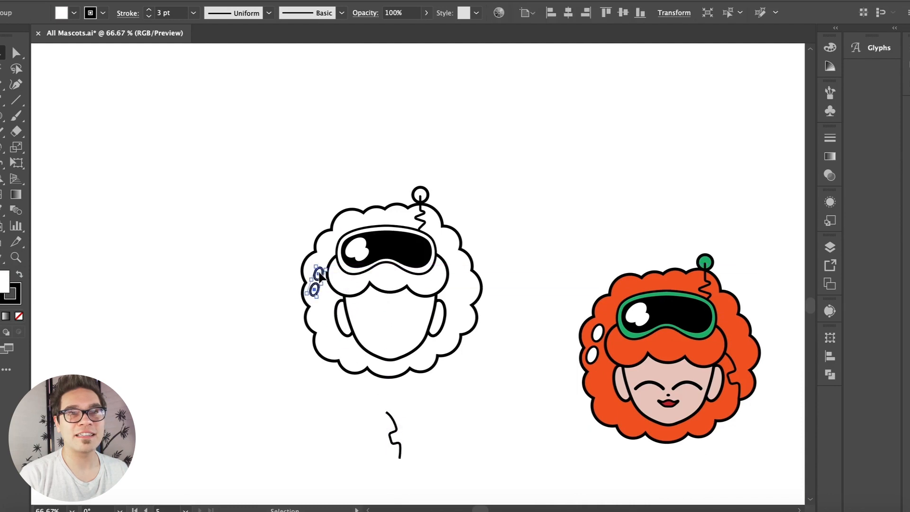
{"action": "key", "text": "super+plus"}
{"action": "key", "text": "super+plus"}
{"action": "key", "text": "super+plus"}
{"action": "key", "text": "super+minus"}
{"action": "key", "text": "super+minus"}
{"action": "key", "text": "super+minus"}
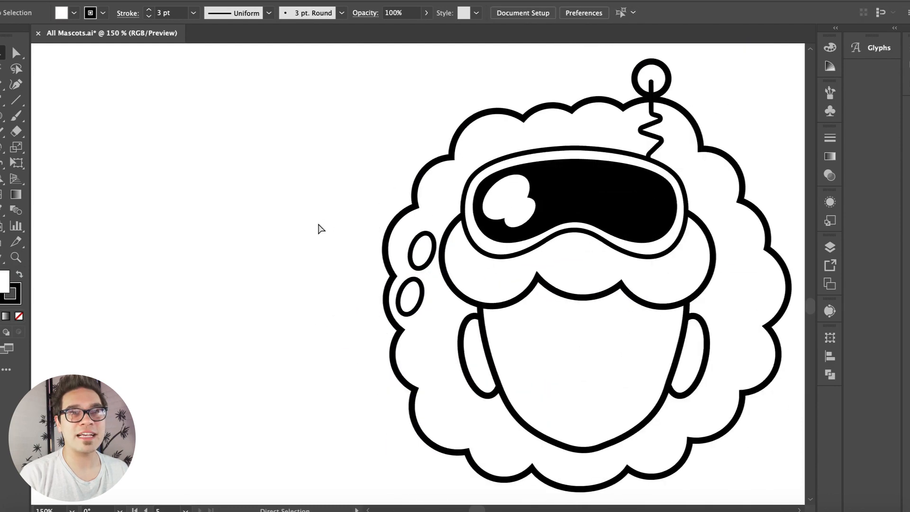
{"action": "double_click", "coordinate": [366, 195]}
{"action": "left_click_drag", "start_coordinate": [322, 177], "coordinate": [315, 172]}
{"action": "double_click", "coordinate": [293, 152]}
- Resize the pair of ovals and reposition it between the hair's left outline and the fringe
{"action": "left_click", "coordinate": [334, 251]}
{"action": "left_click_drag", "start_coordinate": [337, 237], "coordinate": [332, 226]}
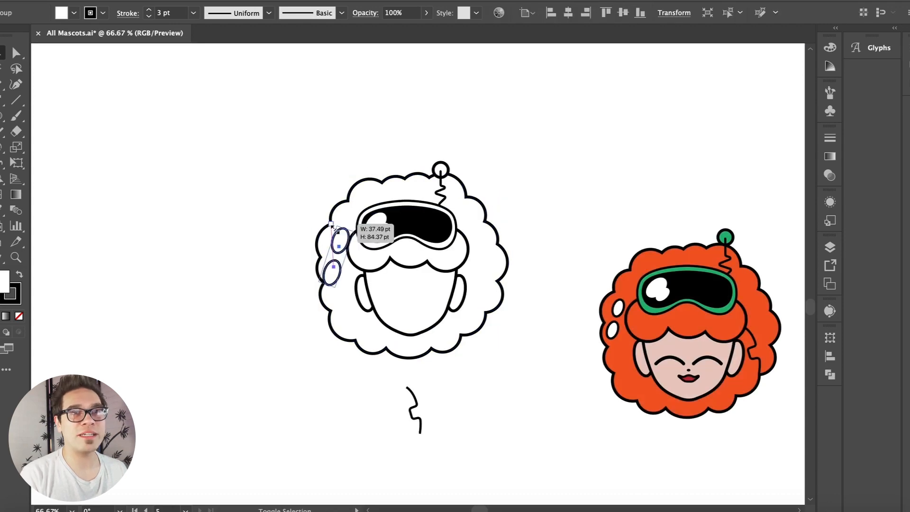
{"action": "key", "text": "super+equal"}
{"action": "key", "text": "super+equal"}
{"action": "key", "text": "super+equal"}
{"action": "key", "text": "super+equal"}
{"action": "left_click_drag", "start_coordinate": [421, 122], "coordinate": [419, 160]}
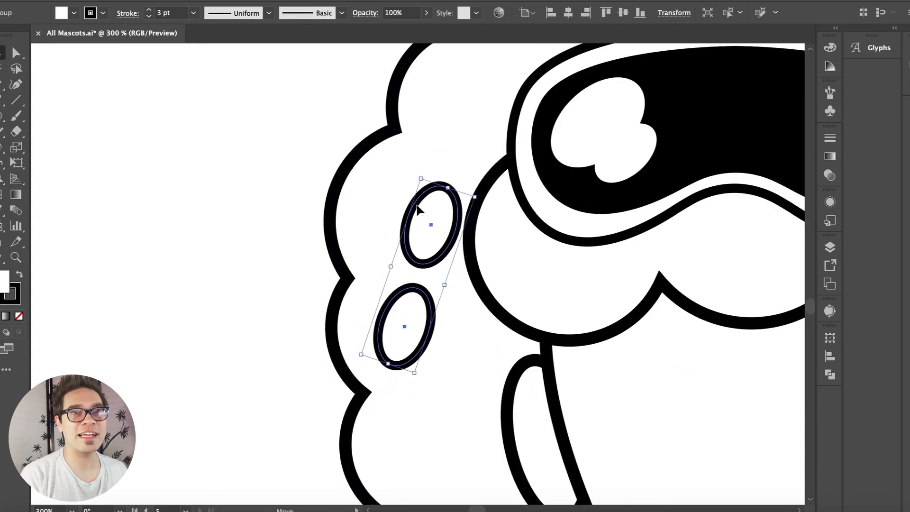
{"action": "left_click", "coordinate": [229, 247]}
- Move the jagged line onto the right side of the afro hair, beside the ear
{"action": "key", "text": "super+minus"}
{"action": "key", "text": "super+minus"}
{"action": "key", "text": "super+minus"}
{"action": "key", "text": "super+minus"}
{"action": "left_click_drag", "start_coordinate": [432, 314], "coordinate": [432, 280]}
- Adjust the jagged line's end points so they meet the fringe outline and the hair's outer outline
{"action": "key", "text": "super+equal"}
{"action": "key", "text": "super+equal"}
{"action": "key", "text": "super+equal"}
{"action": "key", "text": "super+equal"}
{"action": "key", "text": "super+equal"}
{"action": "key", "text": "a"}
{"action": "left_click_drag", "start_coordinate": [334, 140], "coordinate": [334, 95]}
{"action": "left_click_drag", "start_coordinate": [459, 413], "coordinate": [470, 387]}
{"action": "key", "text": "super+shift+a"}
{"action": "key", "text": "super+minus"}
{"action": "key", "text": "super+minus"}
{"action": "key", "text": "super+minus"}
{"action": "key", "text": "super+minus"}
{"action": "key", "text": "super+minus"}
{"action": "key", "text": "super+minus"}
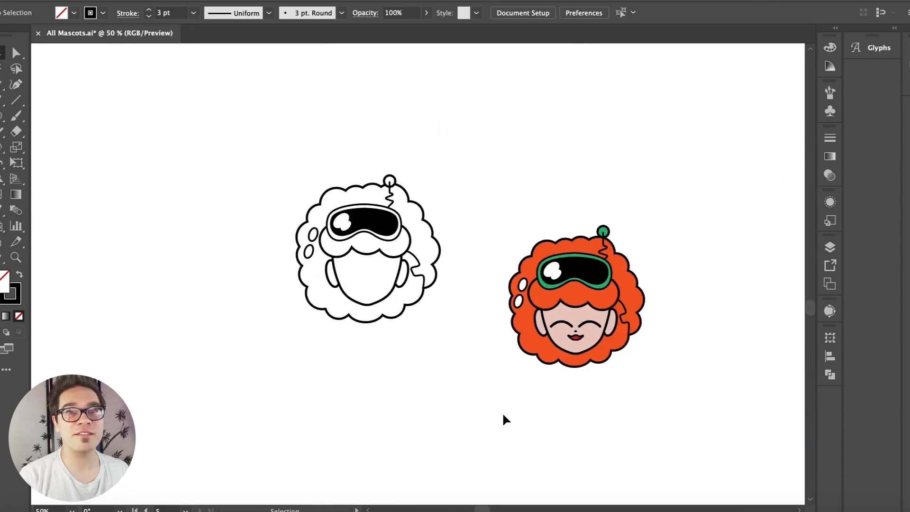
- Copy the curved closed eyes and the small nose with lips from the parts library
{"action": "key", "text": "super+minus"}
{"action": "scroll", "coordinate": [501, 412], "scroll_direction": "right", "scroll_amount": 15}
{"action": "left_click", "coordinate": [580, 344]}
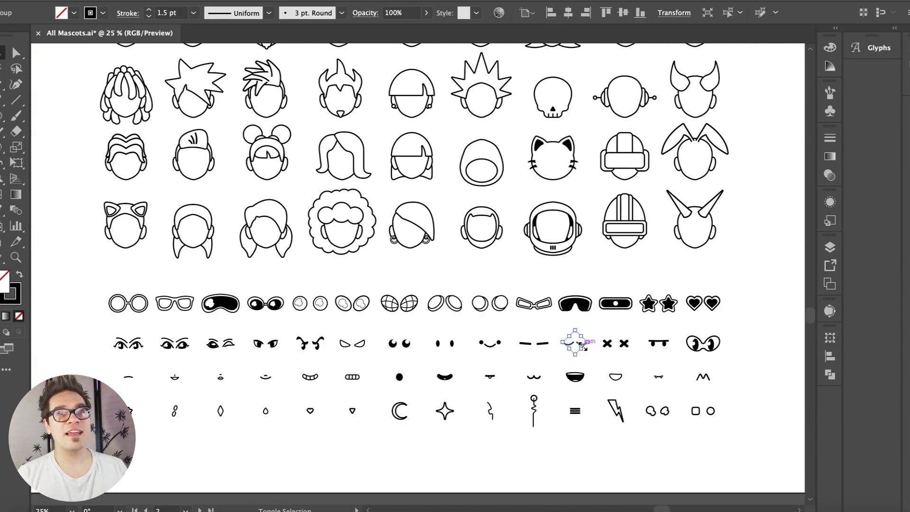
{"action": "left_click", "coordinate": [176, 379], "text": "shift"}
{"action": "key", "text": "super+shift+a"}
{"action": "key", "text": "super+minus"}
{"action": "scroll", "coordinate": [267, 441], "scroll_direction": "left", "scroll_amount": 15}
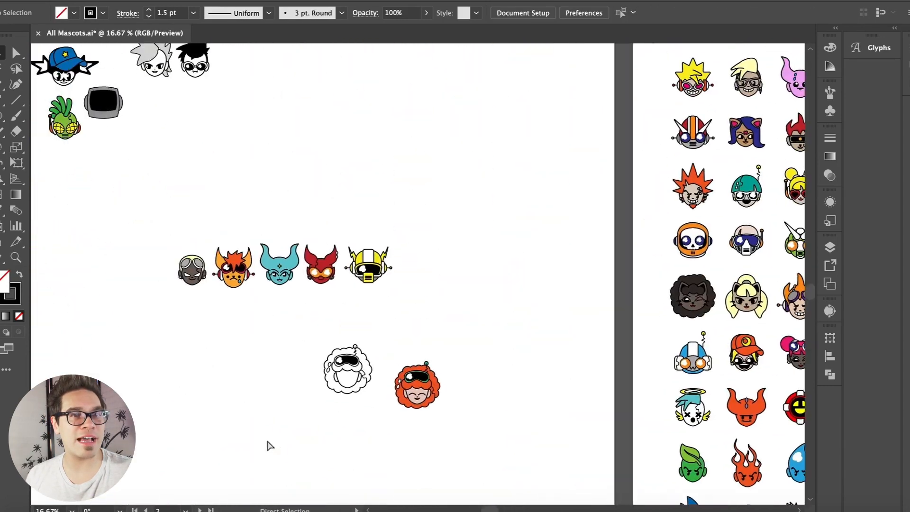
- Paste the copied eyes and mouth next to the uncoloured afro head
{"action": "key", "text": "super+equal"}
{"action": "key", "text": "super+equal"}
{"action": "key", "text": "super+equal"}
{"action": "key", "text": "super+equal"}
{"action": "scroll", "coordinate": [266, 440], "scroll_direction": "up", "scroll_amount": 3}
{"action": "key", "text": "super+v"}
{"action": "key", "text": "super+shift+a"}
{"action": "scroll", "coordinate": [267, 228], "scroll_direction": "right", "scroll_amount": 2}
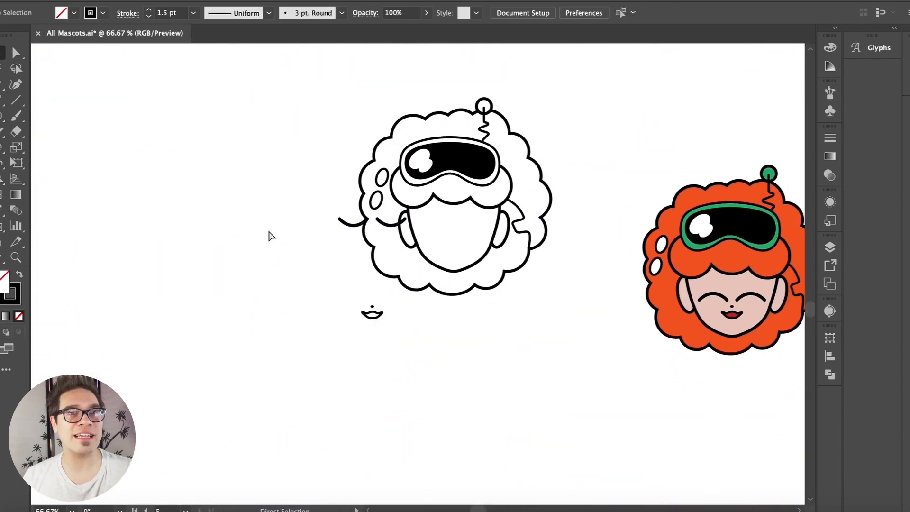
- Turn the closed eyes into upward arches and place them on the afro head's face with the nose and lips below
{"action": "key", "text": "super+equal"}
{"action": "key", "text": "super+equal"}
{"action": "left_click", "coordinate": [271, 160]}
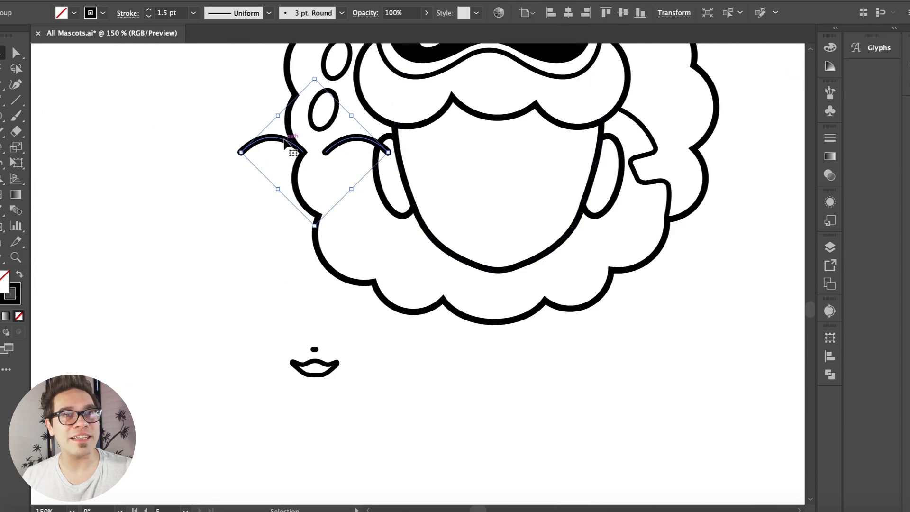
{"action": "left_click_drag", "start_coordinate": [286, 143], "coordinate": [469, 172]}
{"action": "left_click_drag", "start_coordinate": [308, 369], "coordinate": [497, 210]}
{"action": "key", "text": "super+shift+a"}
{"action": "key", "text": "super+minus"}
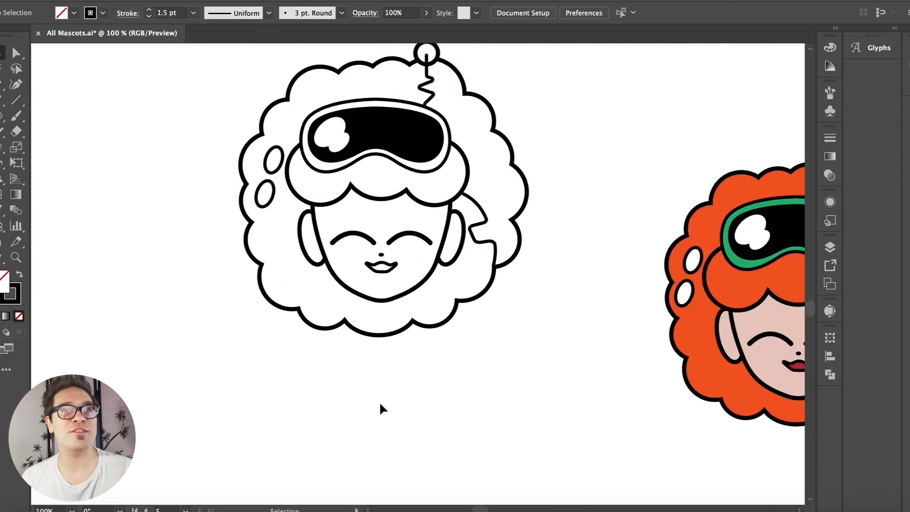
- Fill the afro head's lips with the red of the finished orange-haired mascot's mouth
{"action": "scroll", "coordinate": [95, 160], "scroll_direction": "right", "scroll_amount": 2}
{"action": "scroll", "coordinate": [95, 160], "scroll_direction": "down", "scroll_amount": 1}
{"action": "double_click", "coordinate": [772, 352]}
{"action": "double_click", "coordinate": [772, 352]}
{"action": "double_click", "coordinate": [488, 370]}
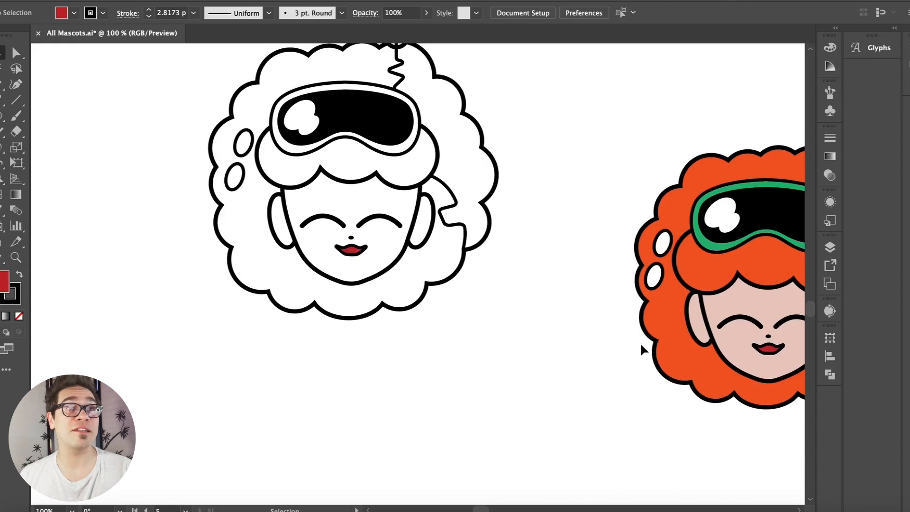
- Fill the afro head's face and ears with the light pink skin tone of the finished orange-haired mascot
{"action": "double_click", "coordinate": [737, 347]}
{"action": "double_click", "coordinate": [378, 372]}
{"action": "key", "text": "super+plus"}
{"action": "scroll", "coordinate": [32, 337], "scroll_direction": "up", "scroll_amount": 2}
{"action": "scroll", "coordinate": [32, 336], "scroll_direction": "left", "scroll_amount": 1}
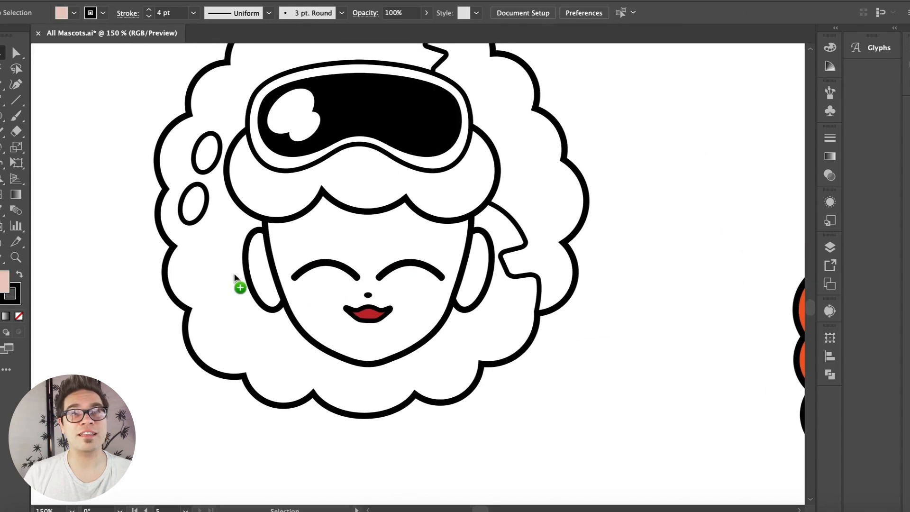
{"action": "left_click_drag", "start_coordinate": [216, 283], "coordinate": [262, 281]}
{"action": "left_click_drag", "start_coordinate": [6, 283], "coordinate": [311, 294]}
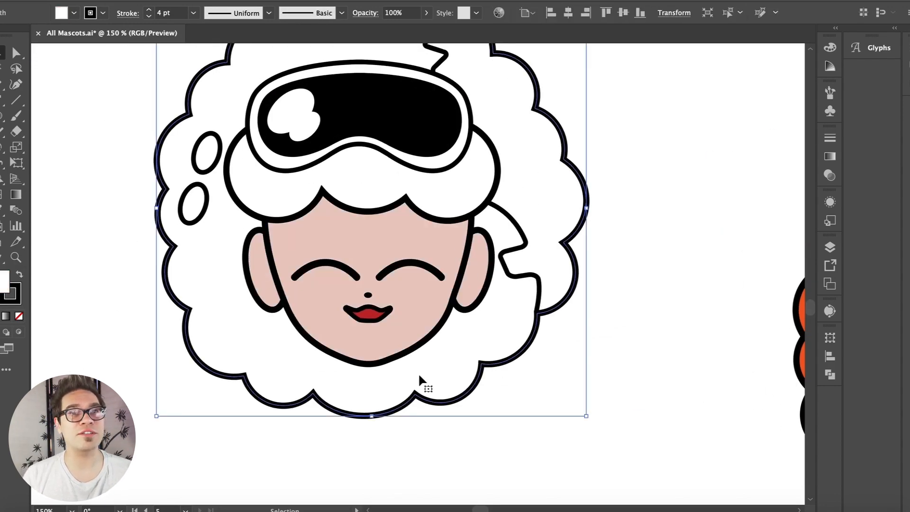
- Fill the afro hair and its fringe with orange
{"action": "left_click", "coordinate": [418, 378]}
{"action": "left_click", "coordinate": [74, 12]}
{"action": "left_click", "coordinate": [28, 28]}
{"action": "left_click", "coordinate": [33, 317]}
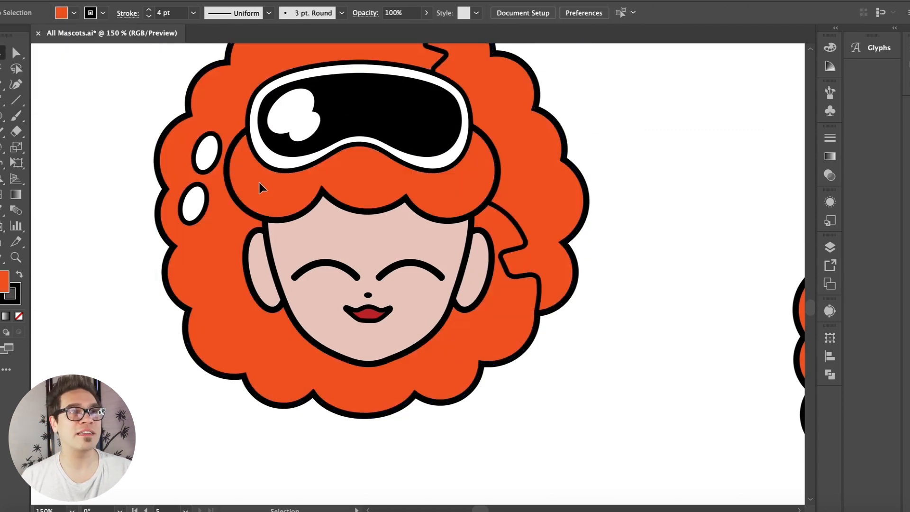
- Try a medium green fill on the frame of the afro head's goggles
{"action": "left_click", "coordinate": [74, 13]}
{"action": "left_click", "coordinate": [38, 50]}
{"action": "left_click", "coordinate": [74, 13]}
{"action": "left_click", "coordinate": [32, 43]}
{"action": "left_click", "coordinate": [257, 109]}
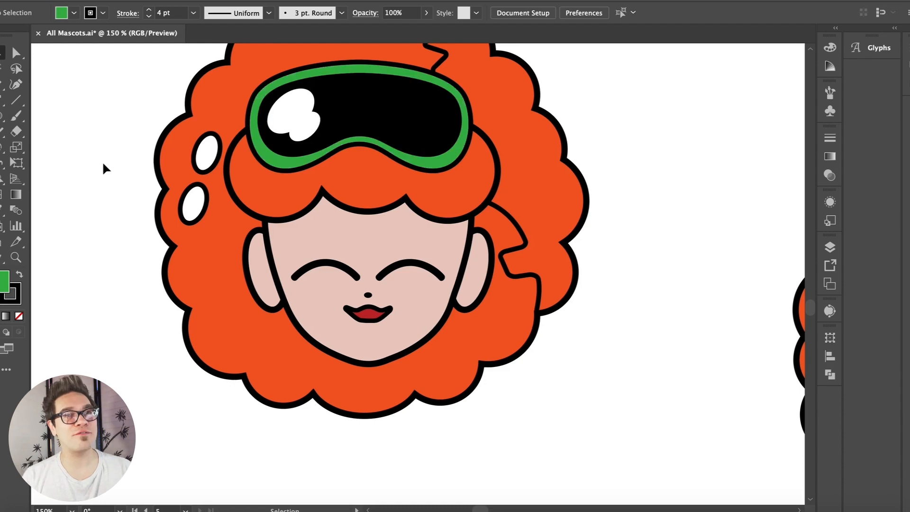
- Recolour the goggle frame with the teal green used on the finished orange-haired mascot
{"action": "key", "text": "super+minus"}
{"action": "key", "text": "super+minus"}
{"action": "key", "text": "super+equal"}
{"action": "key", "text": "super+equal"}
{"action": "left_click", "coordinate": [74, 13]}
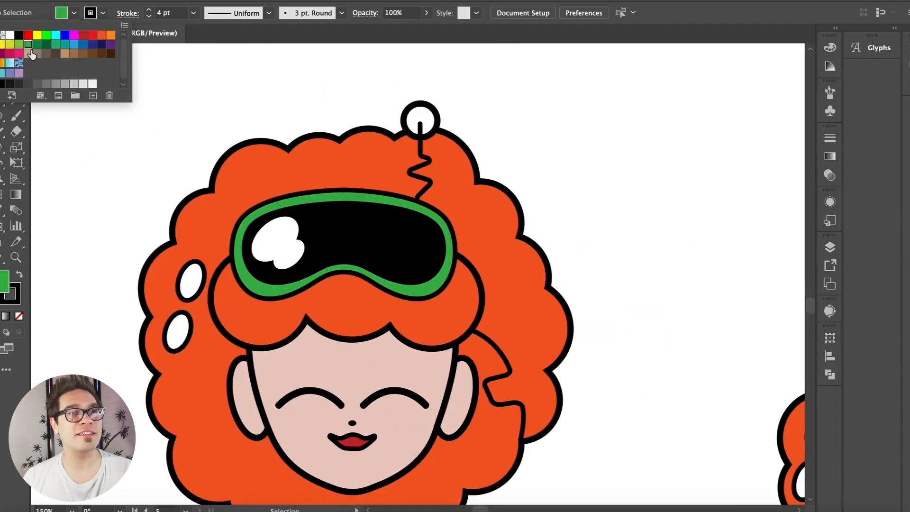
{"action": "left_click", "coordinate": [33, 47]}
{"action": "left_click", "coordinate": [74, 13]}
{"action": "left_click", "coordinate": [30, 138]}
{"action": "left_click", "coordinate": [74, 13]}
{"action": "left_click", "coordinate": [37, 44]}
{"action": "key", "text": "super+minus"}
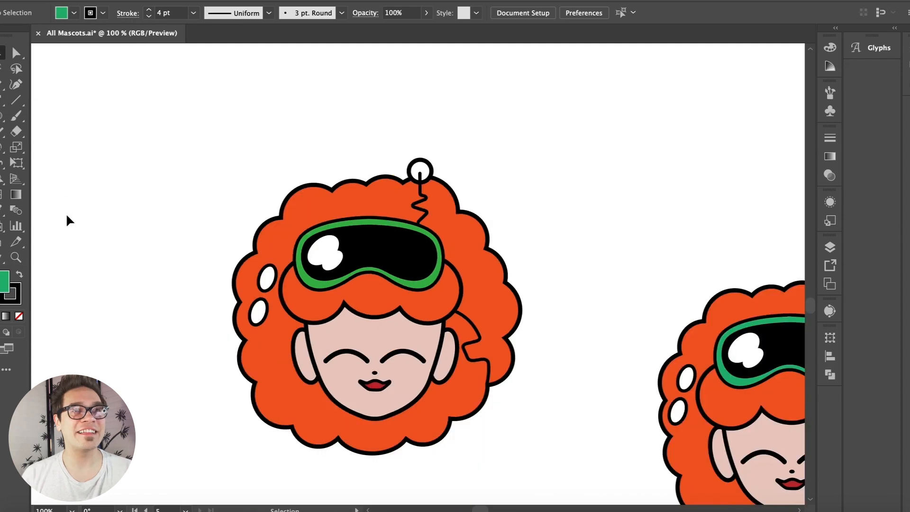
{"action": "key", "text": "super+equal"}
{"action": "key", "text": "super+equal"}
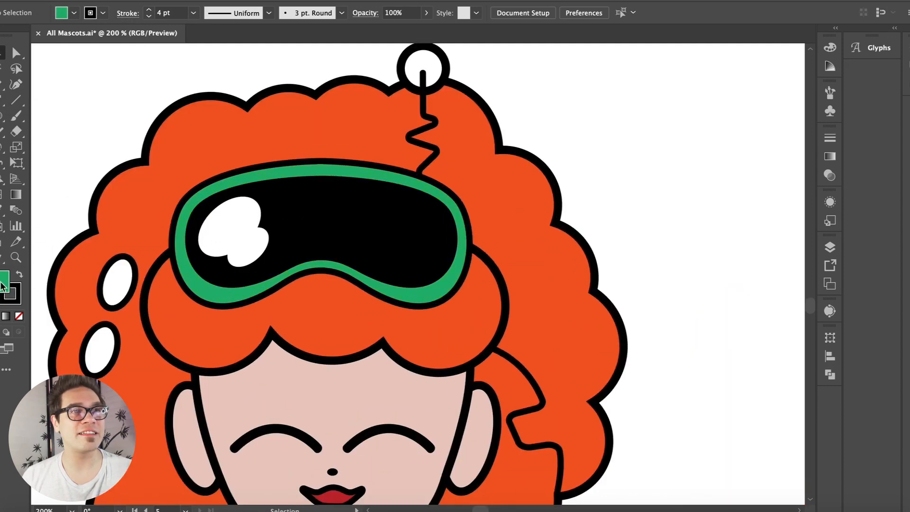
- Copy the cat-eared head, tilted oval goggles, angular eyes, smiling mouth and crack line from the parts library
{"action": "key", "text": "super+minus"}
{"action": "key", "text": "super+minus"}
{"action": "key", "text": "super+minus"}
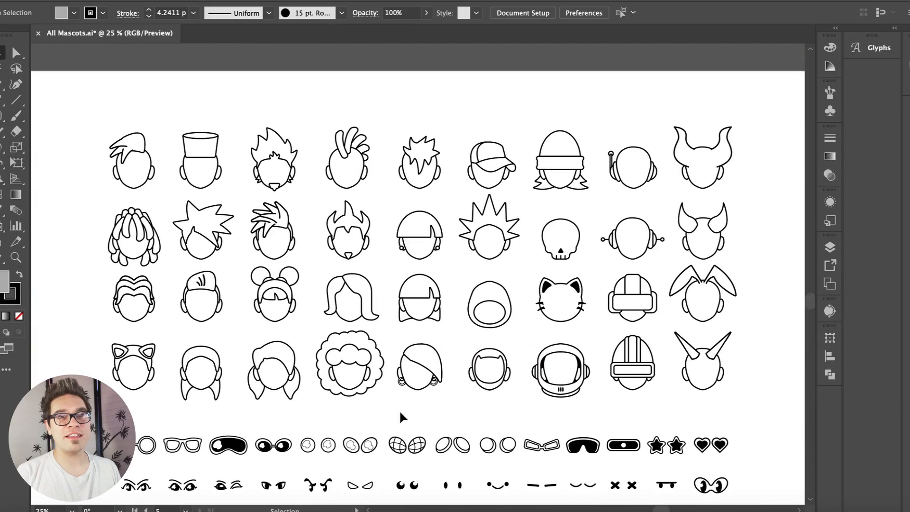
{"action": "left_click", "coordinate": [114, 357]}
{"action": "scroll", "coordinate": [126, 382], "scroll_direction": "down", "scroll_amount": 4}
{"action": "left_click", "coordinate": [449, 351], "text": "shift"}
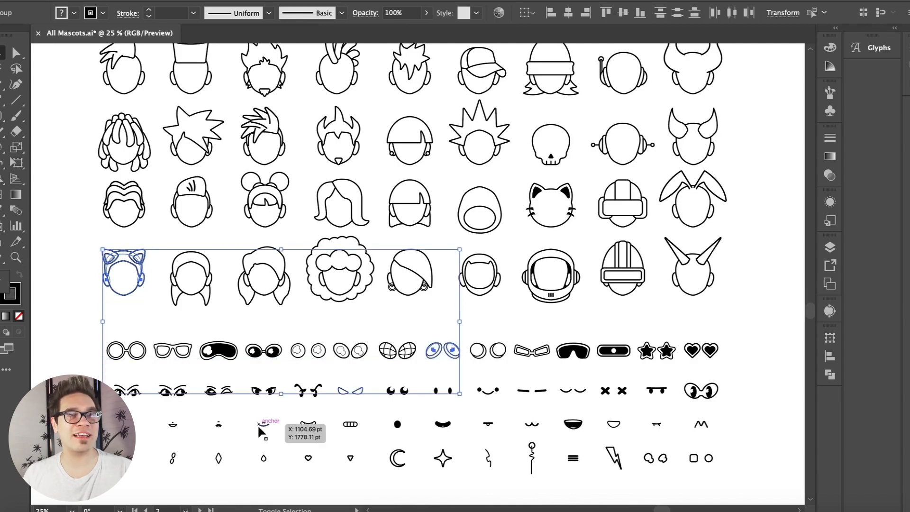
{"action": "left_click", "coordinate": [454, 323]}
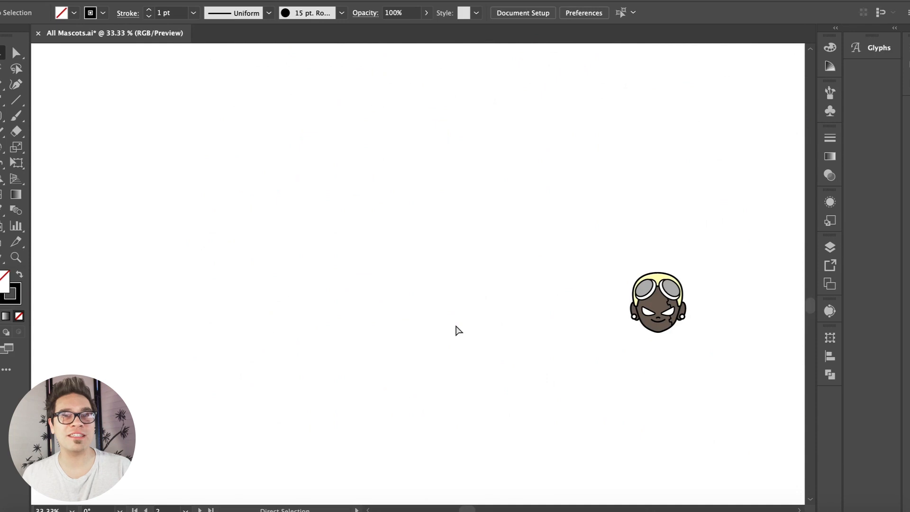
- Paste the copied parts beside the finished blond mascot and remove the cat ears from the head
{"action": "key", "text": "ctrl+v"}
{"action": "left_click", "coordinate": [569, 13]}
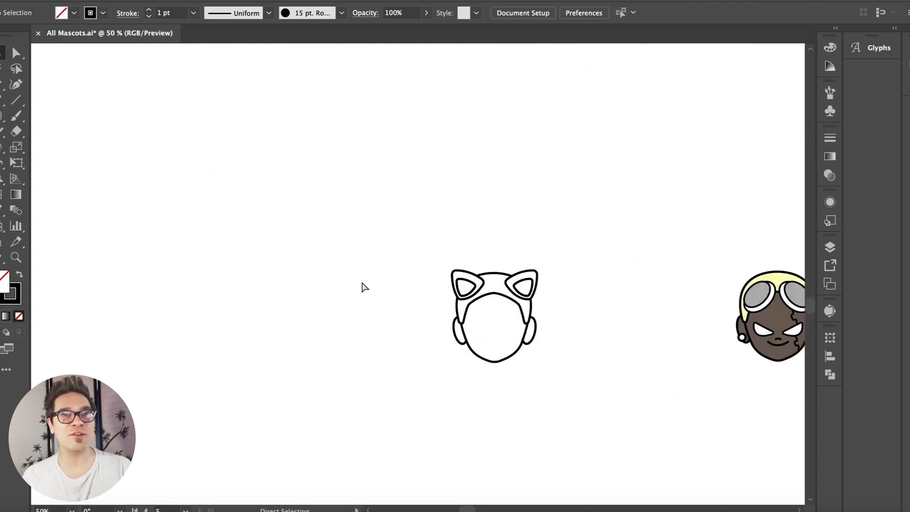
{"action": "key", "text": "ctrl+equal"}
{"action": "key", "text": "ctrl+equal"}
{"action": "double_click", "coordinate": [514, 289]}
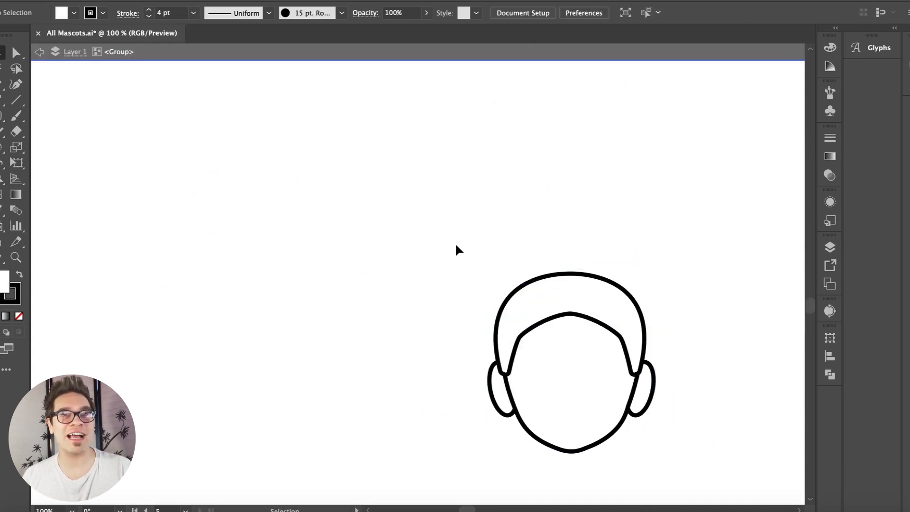
{"action": "key", "text": "ctrl+minus"}
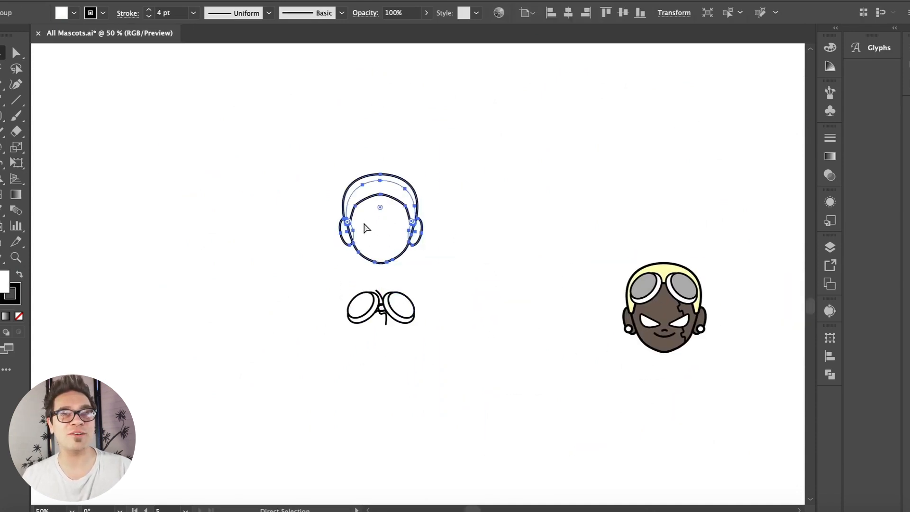
- Arrange the oval goggles across the forehead and the angular eyes, nose and smile on the face
{"action": "left_click_drag", "start_coordinate": [357, 313], "coordinate": [355, 208]}
{"action": "key", "text": "ctrl+equal"}
{"action": "key", "text": "ctrl+equal"}
{"action": "key", "text": "ctrl+equal"}
{"action": "left_click_drag", "start_coordinate": [379, 260], "coordinate": [378, 261]}
{"action": "left_click", "coordinate": [187, 311]}
{"action": "key", "text": "ctrl+minus"}
{"action": "key", "text": "ctrl+minus"}
{"action": "scroll", "coordinate": [248, 285], "scroll_direction": "down", "scroll_amount": 4}
{"action": "scroll", "coordinate": [249, 286], "scroll_direction": "right", "scroll_amount": 3}
{"action": "left_click_drag", "start_coordinate": [310, 187], "coordinate": [324, 190]}
- Scale down the crack line and place it on the cheek from beneath the right-hand eye to the jaw
{"action": "left_click", "coordinate": [268, 281]}
{"action": "key", "text": "ctrl+equal"}
{"action": "key", "text": "ctrl+equal"}
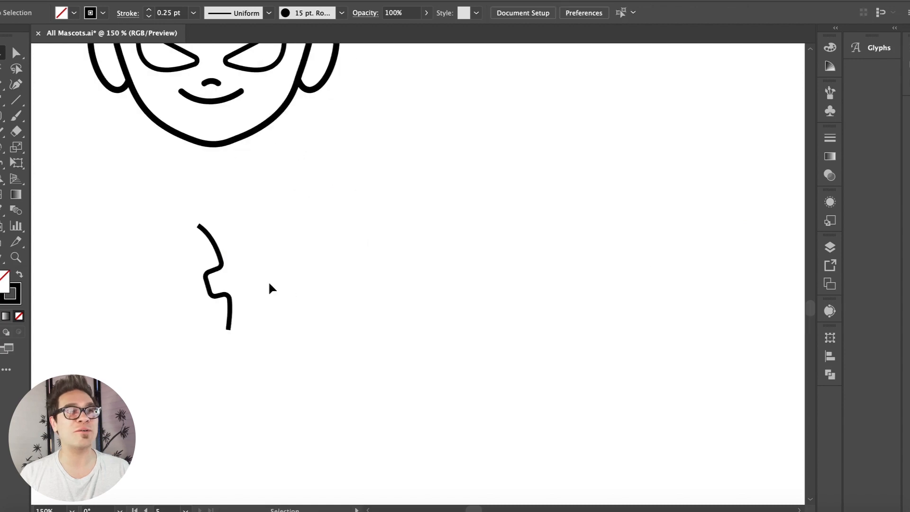
{"action": "scroll", "coordinate": [268, 281], "scroll_direction": "up", "scroll_amount": 4}
{"action": "scroll", "coordinate": [268, 281], "scroll_direction": "left", "scroll_amount": 1}
{"action": "left_click_drag", "start_coordinate": [251, 401], "coordinate": [290, 187]}
{"action": "key", "text": "ctrl+equal"}
{"action": "key", "text": "ctrl+equal"}
{"action": "key", "text": "ctrl+equal"}
{"action": "left_click_drag", "start_coordinate": [376, 135], "coordinate": [436, 267]}
- Adjust an option in the General preferences and set the crack line's stroke weight to 3 pt
{"action": "left_click", "coordinate": [34, 0]}
{"action": "mouse_move", "coordinate": [51, 7]}
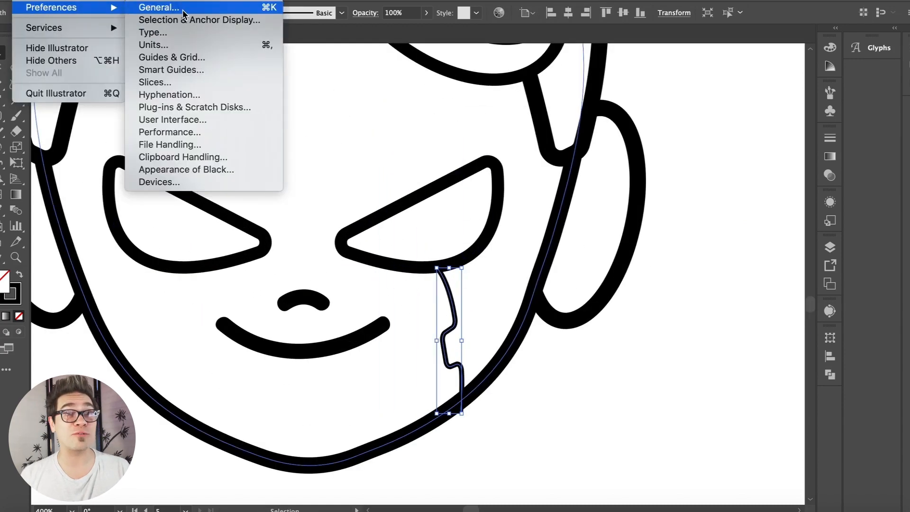
{"action": "left_click", "coordinate": [153, 7]}
{"action": "left_click", "coordinate": [528, 228]}
{"action": "key", "text": "Return"}
{"action": "key", "text": "ctrl+minus"}
{"action": "key", "text": "ctrl+minus"}
{"action": "key", "text": "ctrl+minus"}
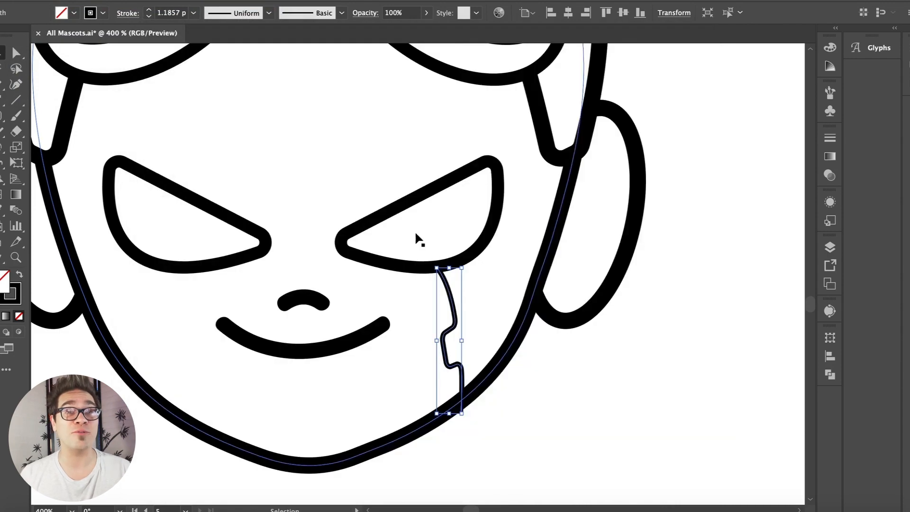
{"action": "left_click", "coordinate": [149, 9]}
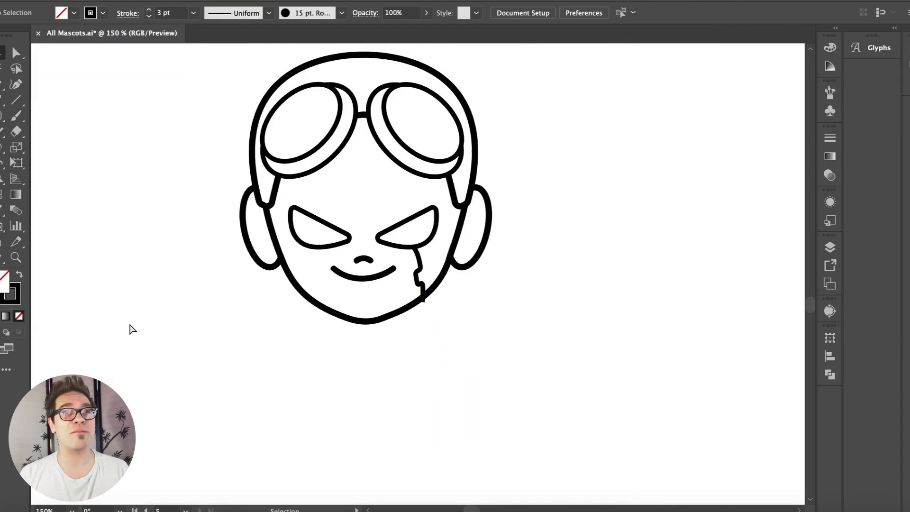
- Shorten the cheek crack so its lower end meets the jaw outline
{"action": "key", "text": "ctrl+equal"}
{"action": "key", "text": "ctrl+equal"}
{"action": "key", "text": "ctrl+equal"}
{"action": "left_click_drag", "start_coordinate": [420, 348], "coordinate": [420, 340]}
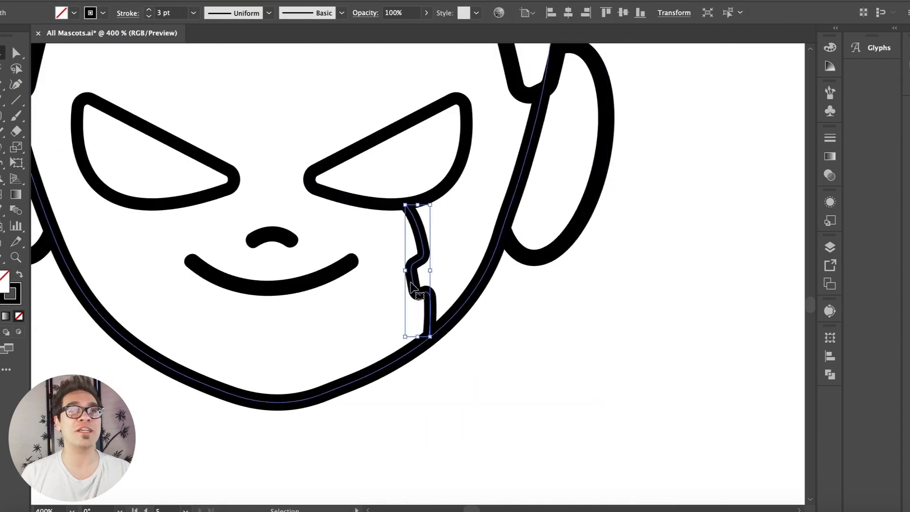
- Duplicate the cheek crack and turn and fit the copy on the forehead between the goggles and the right-hand eye
{"action": "key", "text": "ctrl+minus"}
{"action": "key", "text": "ctrl+minus"}
{"action": "key", "text": "ctrl+minus"}
{"action": "key", "text": "ctrl+minus"}
{"action": "key", "text": "ctrl+minus"}
{"action": "left_click", "coordinate": [476, 344]}
{"action": "scroll", "coordinate": [476, 344], "scroll_direction": "right", "scroll_amount": 4}
{"action": "scroll", "coordinate": [476, 345], "scroll_direction": "left", "scroll_amount": 4}
{"action": "key", "text": "ctrl+equal"}
{"action": "key", "text": "ctrl+equal"}
{"action": "scroll", "coordinate": [476, 344], "scroll_direction": "up", "scroll_amount": 1}
{"action": "scroll", "coordinate": [476, 345], "scroll_direction": "up", "scroll_amount": 1}
{"action": "left_click", "coordinate": [419, 337]}
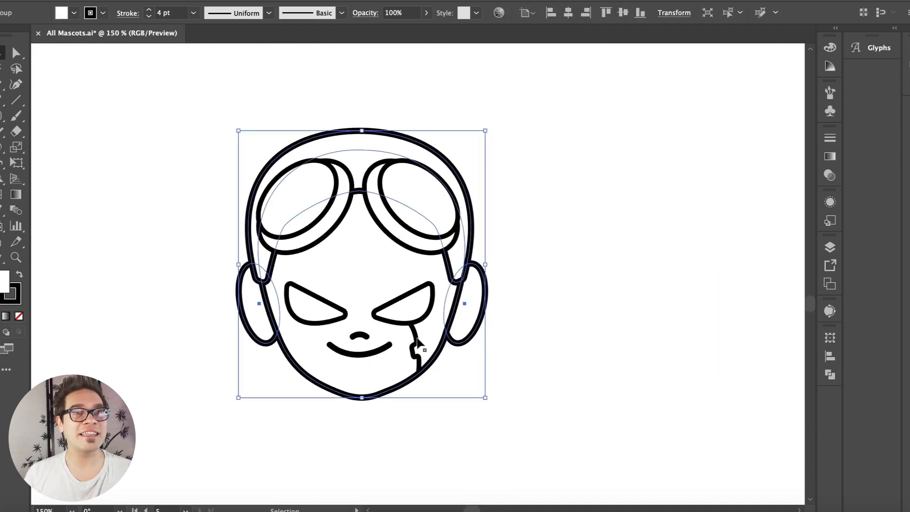
{"action": "left_click_drag", "start_coordinate": [415, 331], "coordinate": [390, 268]}
{"action": "key", "text": "ctrl+equal"}
{"action": "key", "text": "ctrl+equal"}
{"action": "key", "text": "ctrl+equal"}
{"action": "left_click_drag", "start_coordinate": [387, 204], "coordinate": [383, 175]}
{"action": "left_click_drag", "start_coordinate": [452, 338], "coordinate": [445, 334]}
{"action": "left_click", "coordinate": [427, 402]}
{"action": "left_click", "coordinate": [400, 417]}
{"action": "left_click", "coordinate": [711, 232]}
- Fill the goggled head's face with dark brown
{"action": "key", "text": "ctrl+minus"}
{"action": "key", "text": "ctrl+minus"}
{"action": "key", "text": "ctrl+minus"}
{"action": "key", "text": "ctrl+minus"}
{"action": "key", "text": "ctrl+minus"}
{"action": "key", "text": "ctrl+equal"}
{"action": "key", "text": "ctrl+equal"}
{"action": "left_click", "coordinate": [90, 13]}
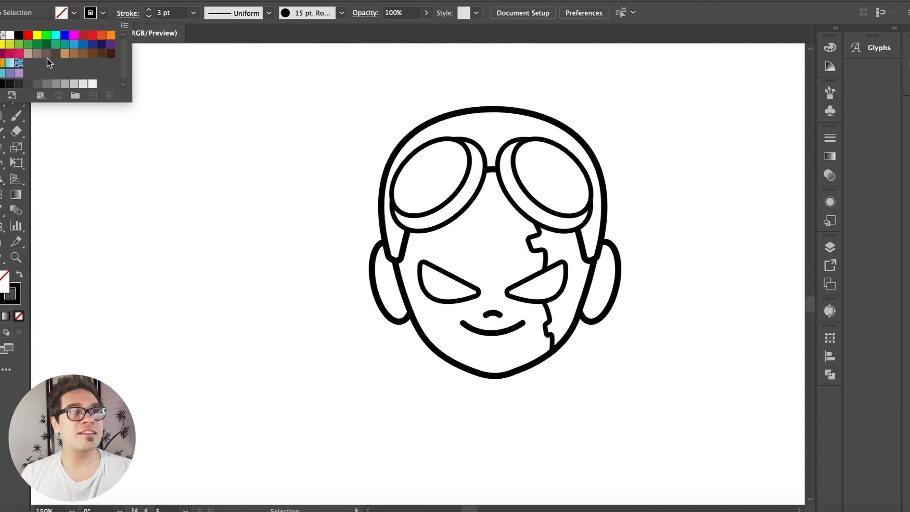
{"action": "left_click", "coordinate": [48, 85]}
{"action": "key", "text": "ctrl+equal"}
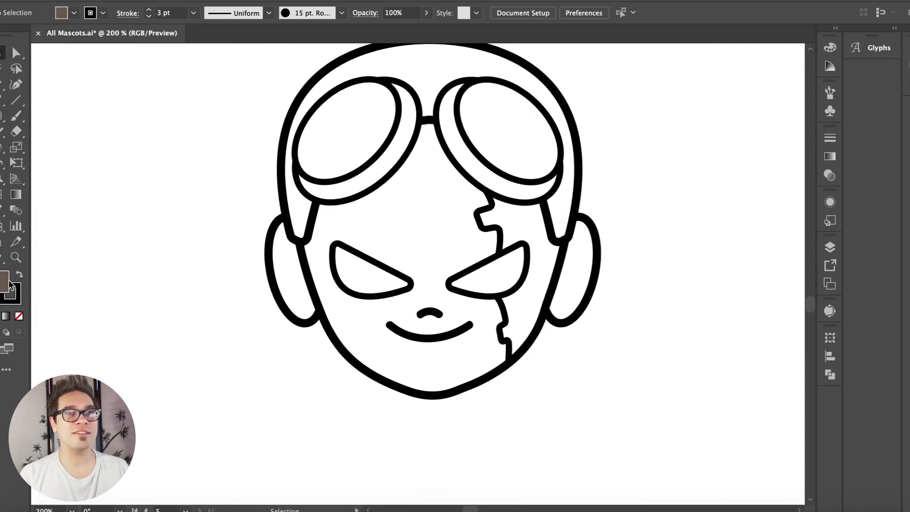
{"action": "left_click_drag", "start_coordinate": [283, 249], "coordinate": [370, 216]}
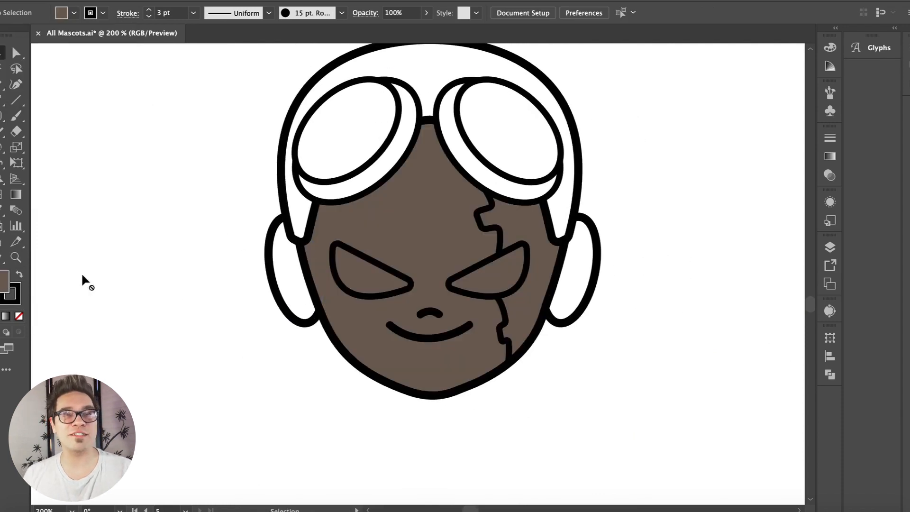
- Fill both angular eyes with white
{"action": "left_click", "coordinate": [495, 280]}
{"action": "left_click", "coordinate": [484, 261]}
{"action": "left_click", "coordinate": [62, 13]}
{"action": "left_click", "coordinate": [3, 36]}
{"action": "left_click", "coordinate": [139, 313]}
- Fill the hair with the finished mascot's pale yellow and the goggle lenses with grey
{"action": "key", "text": "ctrl+minus"}
{"action": "left_click", "coordinate": [62, 13]}
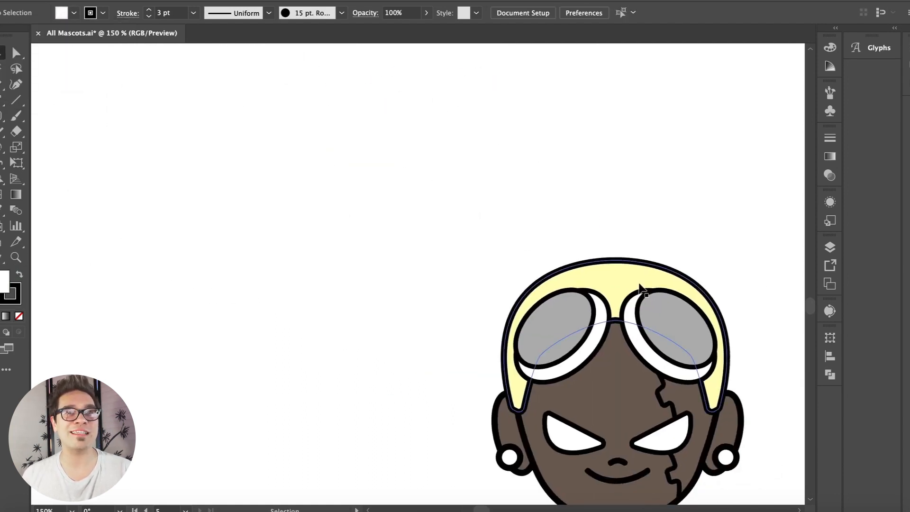
{"action": "double_click", "coordinate": [639, 289]}
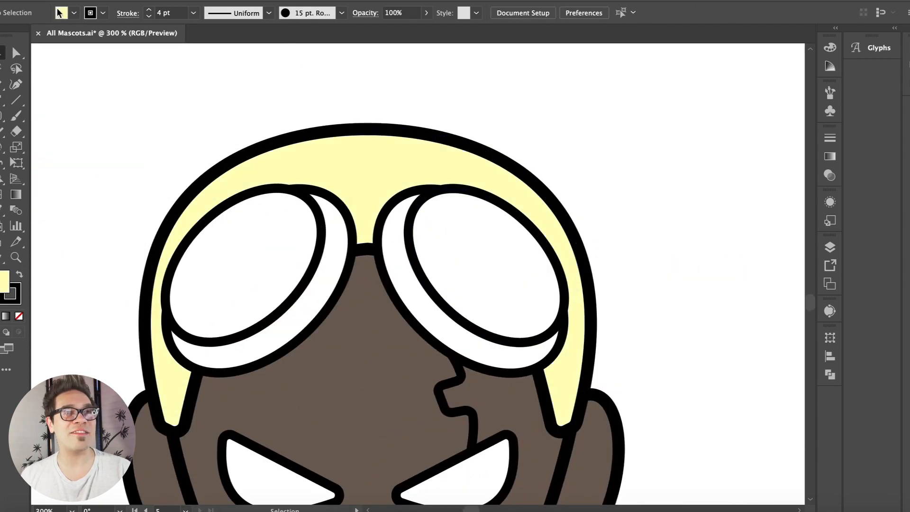
{"action": "left_click", "coordinate": [62, 13]}
{"action": "left_click", "coordinate": [28, 71]}
{"action": "left_click", "coordinate": [237, 355]}
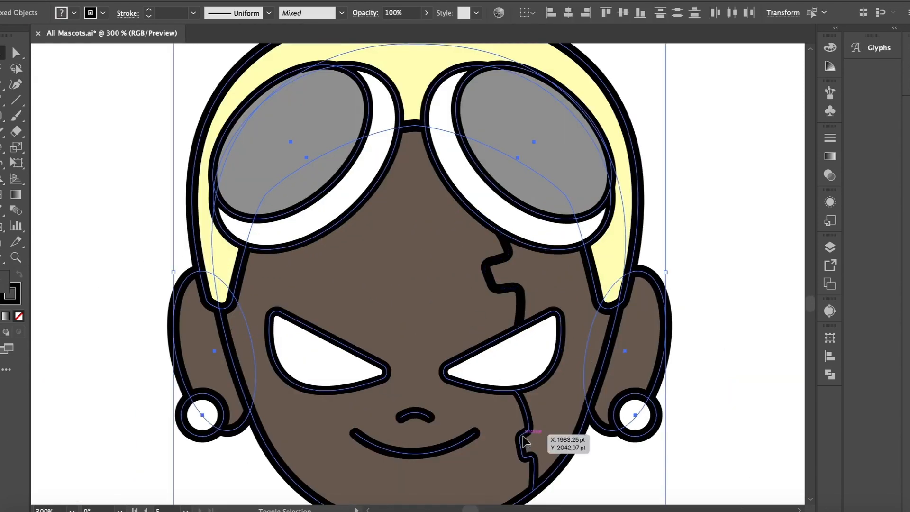
- Copy the helmeted head with the rectangular visor, antenna headphones, black sunglasses visor and lightning bolt from the parts library
{"action": "key", "text": "ctrl+minus"}
{"action": "key", "text": "ctrl+minus"}
{"action": "key", "text": "ctrl+minus"}
{"action": "key", "text": "ctrl+minus"}
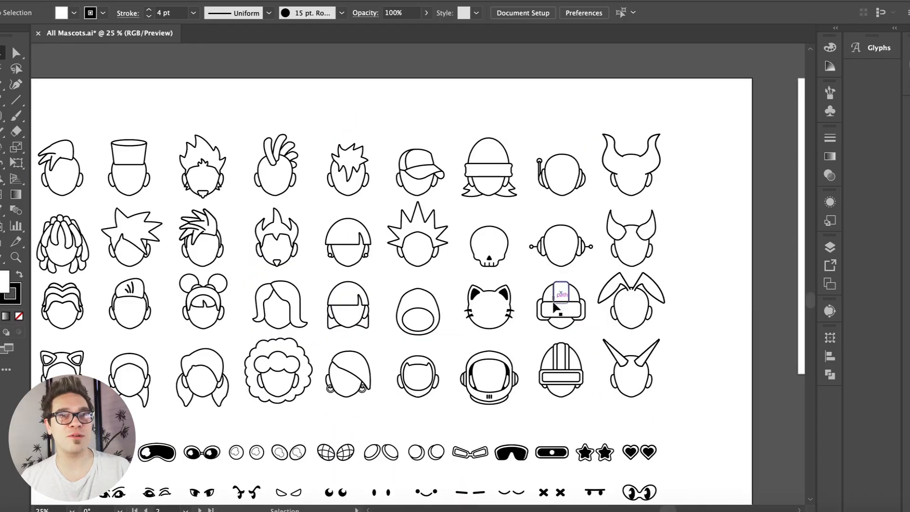
{"action": "left_click", "coordinate": [557, 308]}
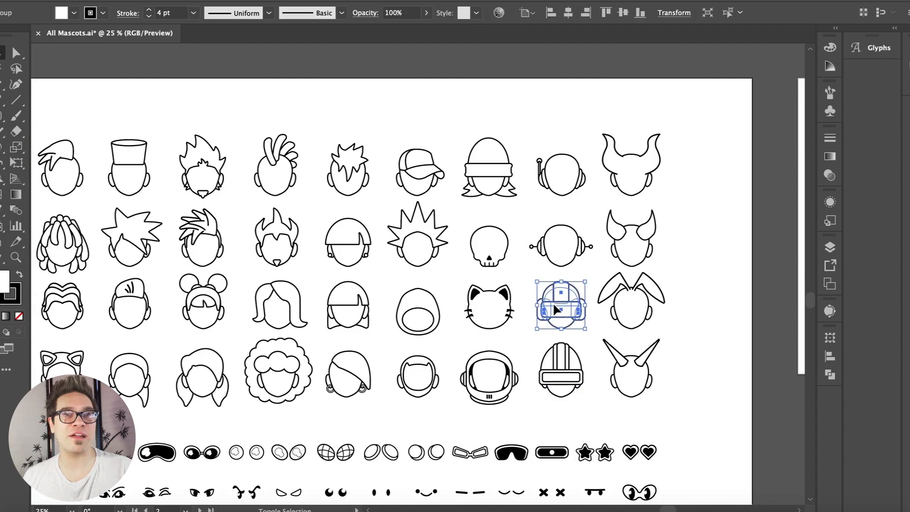
{"action": "scroll", "coordinate": [559, 255], "scroll_direction": "down", "scroll_amount": 5}
{"action": "scroll", "coordinate": [558, 255], "scroll_direction": "left", "scroll_amount": 2}
{"action": "left_click", "coordinate": [565, 302], "text": "shift"}
{"action": "left_click", "coordinate": [605, 408], "text": "shift"}
{"action": "key", "text": "a"}
{"action": "key", "text": "super+c"}
{"action": "left_click", "coordinate": [553, 448]}
- Paste the copied helmet parts beside the finished yellow robot mascot
{"action": "key", "text": "super+minus"}
{"action": "key", "text": "super+minus"}
{"action": "scroll", "coordinate": [553, 448], "scroll_direction": "left", "scroll_amount": 10}
{"action": "scroll", "coordinate": [554, 448], "scroll_direction": "up", "scroll_amount": 3}
{"action": "key", "text": "super+equal"}
{"action": "key", "text": "super+equal"}
{"action": "key", "text": "super+equal"}
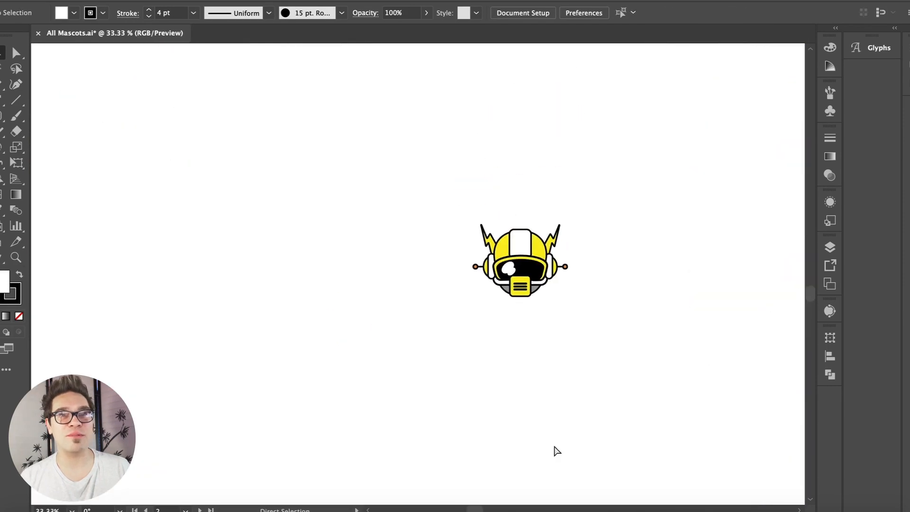
{"action": "key", "text": "super+v"}
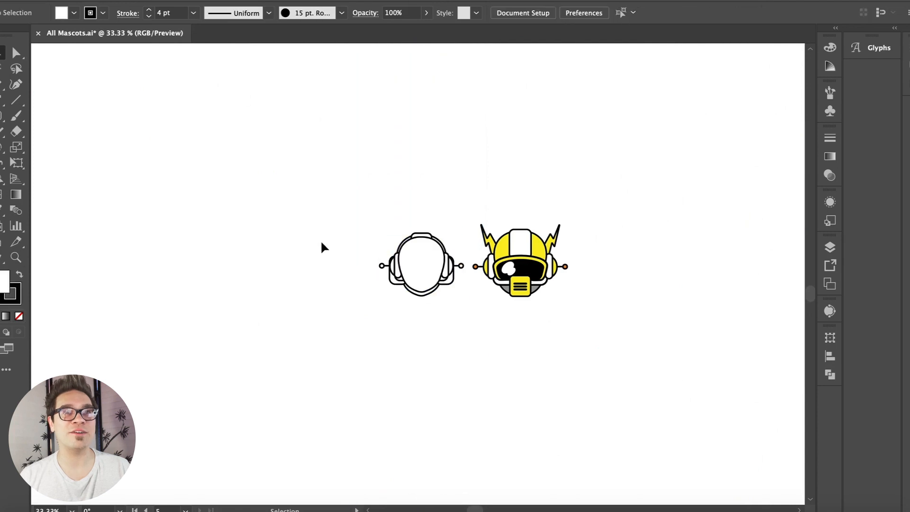
- Separate the stacked parts by moving the antenna ear pieces, sunglasses visor, lightning bolt and helmet apart
{"action": "left_click_drag", "start_coordinate": [419, 256], "coordinate": [368, 174]}
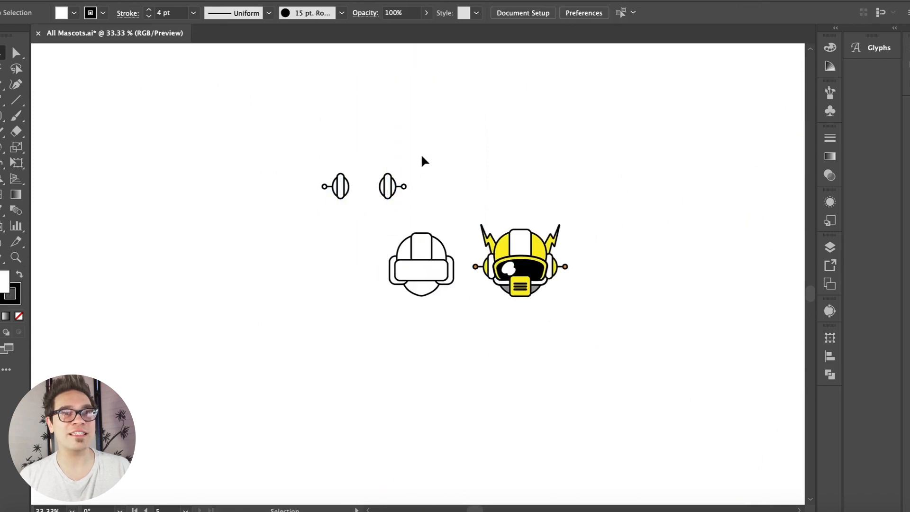
{"action": "left_click_drag", "start_coordinate": [422, 251], "coordinate": [472, 154]}
{"action": "left_click_drag", "start_coordinate": [419, 260], "coordinate": [422, 289]}
{"action": "key", "text": "super+equal"}
{"action": "left_click_drag", "start_coordinate": [487, 114], "coordinate": [348, 400]}
- Remove the rectangular visor from the helmet and fit the enlarged black sunglasses visor in its place
{"action": "double_click", "coordinate": [362, 371]}
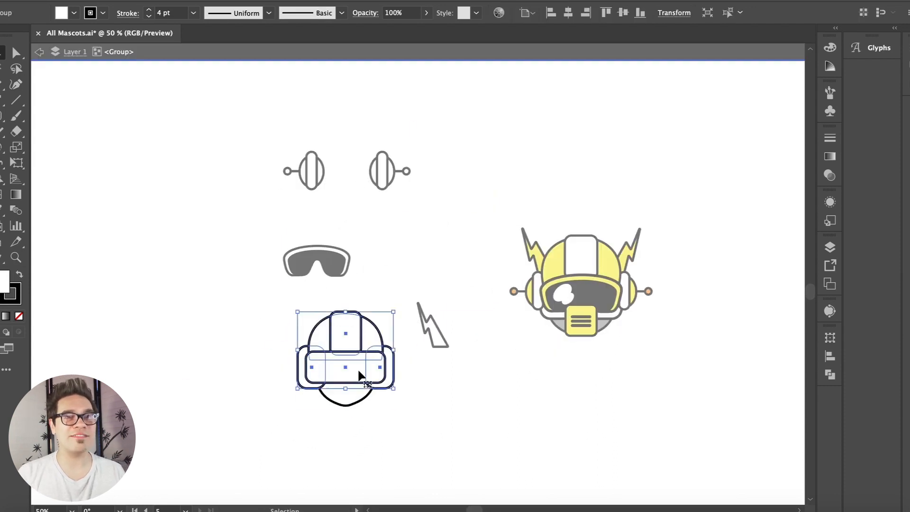
{"action": "key", "text": "super+shift+a"}
{"action": "double_click", "coordinate": [351, 283]}
{"action": "key", "text": "super+equal"}
{"action": "left_click_drag", "start_coordinate": [354, 213], "coordinate": [398, 332]}
{"action": "left_click_drag", "start_coordinate": [386, 211], "coordinate": [397, 362]}
{"action": "left_click_drag", "start_coordinate": [330, 331], "coordinate": [318, 327]}
- Isolate the antenna ear pieces' group and shift the entire left ear piece slightly outward to widen the pair
{"action": "left_click", "coordinate": [327, 213]}
{"action": "left_click_drag", "start_coordinate": [322, 83], "coordinate": [314, 155]}
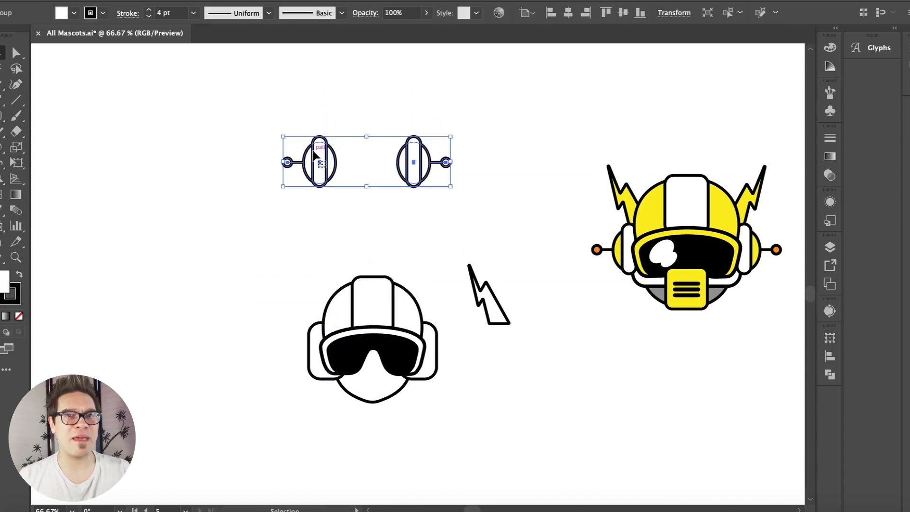
{"action": "double_click", "coordinate": [314, 155]}
{"action": "left_click", "coordinate": [341, 176]}
{"action": "double_click", "coordinate": [319, 168]}
{"action": "key", "text": "ctrl+equal"}
{"action": "key", "text": "ctrl+equal"}
{"action": "key", "text": "ctrl+equal"}
{"action": "key", "text": "ctrl+equal"}
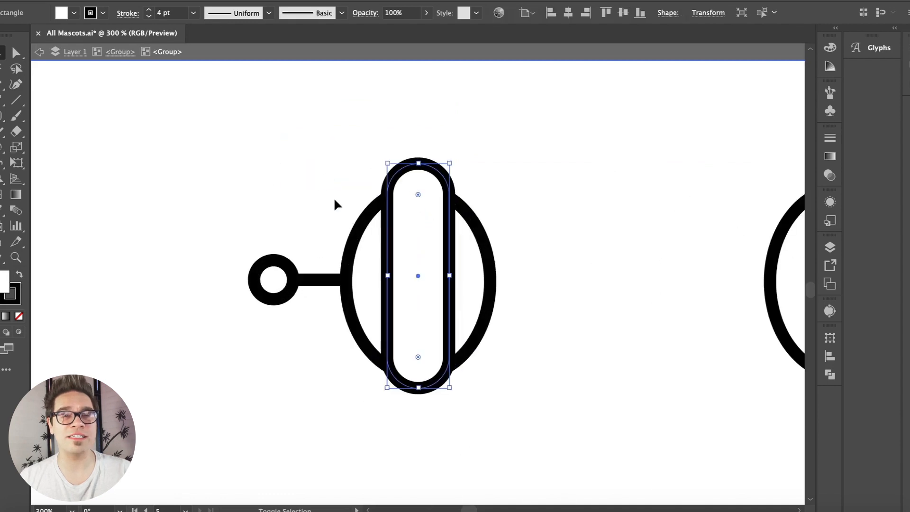
{"action": "left_click", "coordinate": [349, 246], "text": "shift"}
{"action": "left_click", "coordinate": [270, 288], "text": "shift"}
{"action": "key", "text": "ctrl+minus"}
{"action": "key", "text": "ctrl+minus"}
{"action": "key", "text": "ctrl+minus"}
{"action": "key", "text": "ctrl+minus"}
{"action": "key", "text": "ctrl+minus"}
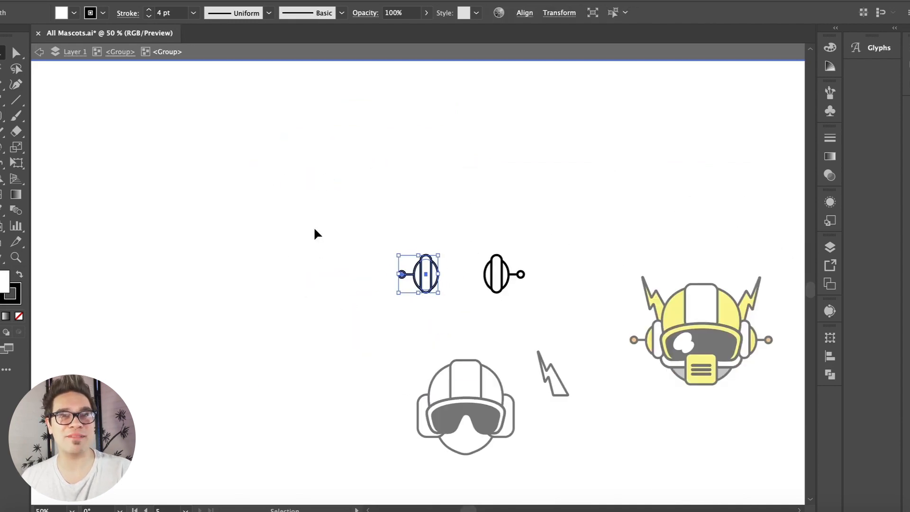
{"action": "double_click", "coordinate": [317, 234]}
- Fit the antenna ear pieces over the helmet's sides and centre them horizontally with it
{"action": "scroll", "coordinate": [333, 229], "scroll_direction": "down", "scroll_amount": 5}
{"action": "left_click_drag", "start_coordinate": [387, 151], "coordinate": [393, 292]}
{"action": "left_click_drag", "start_coordinate": [353, 220], "coordinate": [486, 333]}
{"action": "left_click", "coordinate": [567, 13]}
{"action": "left_click", "coordinate": [623, 12]}
{"action": "left_click", "coordinate": [397, 189]}
{"action": "key", "text": "super+z"}
{"action": "left_click", "coordinate": [398, 192]}
{"action": "key", "text": "v"}
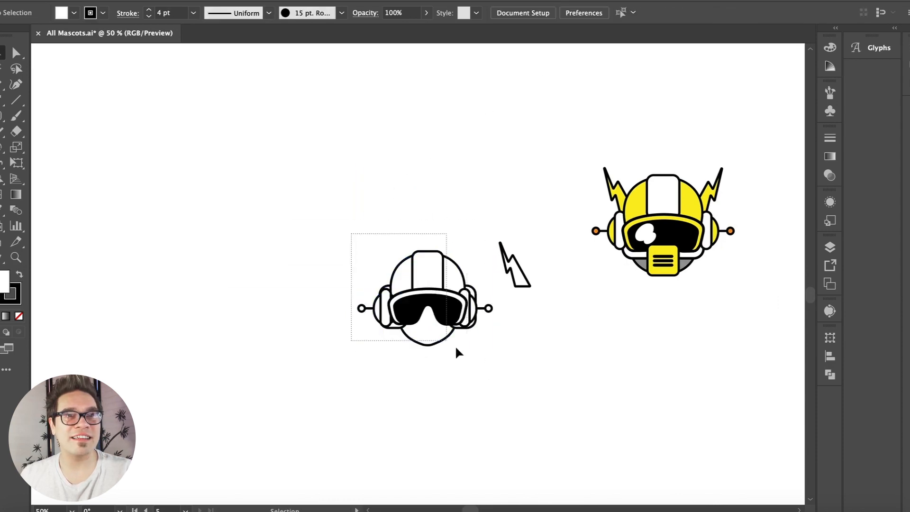
- Ungroup the helmet so its original rounded ear covers are separate objects
{"action": "left_click", "coordinate": [380, 292]}
{"action": "key", "text": "super+equal"}
{"action": "key", "text": "super+equal"}
{"action": "key", "text": "super+equal"}
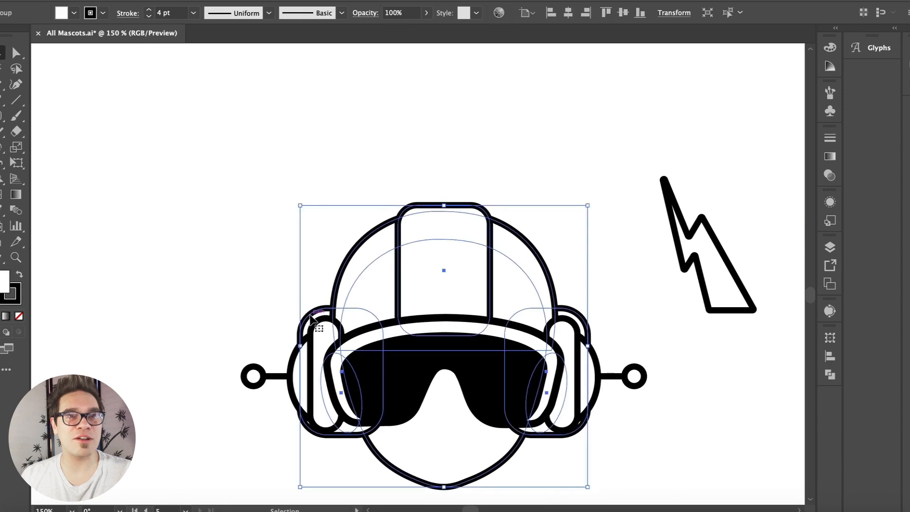
{"action": "double_click", "coordinate": [310, 315]}
{"action": "left_click", "coordinate": [310, 314]}
{"action": "left_click", "coordinate": [138, 1]}
{"action": "left_click", "coordinate": [161, 46]}
{"action": "double_click", "coordinate": [336, 126]}
{"action": "left_click", "coordinate": [305, 311]}
{"action": "left_click", "coordinate": [137, 1]}
{"action": "left_click", "coordinate": [160, 45]}
{"action": "left_click", "coordinate": [357, 137]}
- Nudge the helmet's original left ear cover inward until only its lower edge shows beneath the visor
{"action": "left_click", "coordinate": [313, 322]}
{"action": "key", "text": "Right"}
{"action": "key", "text": "Right"}
{"action": "key", "text": "Right"}
{"action": "key", "text": "Right"}
{"action": "key", "text": "Right"}
{"action": "key", "text": "Right"}
{"action": "key", "text": "Right"}
{"action": "key", "text": "Right"}
{"action": "key", "text": "Right"}
{"action": "key", "text": "Right"}
{"action": "key", "text": "Right"}
{"action": "key", "text": "Right"}
{"action": "key", "text": "Right"}
{"action": "key", "text": "Right"}
{"action": "key", "text": "Right"}
{"action": "key", "text": "Right"}
{"action": "key", "text": "Right"}
{"action": "key", "text": "Right"}
{"action": "key", "text": "Right"}
{"action": "key", "text": "Right"}
- Nudge the original right ear cover inward by a matching amount and group it with the left one
{"action": "left_click", "coordinate": [535, 434]}
{"action": "key", "text": "Left"}
{"action": "key", "text": "Left"}
{"action": "key", "text": "Left"}
{"action": "key", "text": "Left"}
{"action": "key", "text": "Left"}
{"action": "key", "text": "Left"}
{"action": "key", "text": "Left"}
{"action": "key", "text": "Left"}
{"action": "key", "text": "Left"}
{"action": "key", "text": "Left"}
{"action": "key", "text": "Left"}
{"action": "key", "text": "Left"}
{"action": "key", "text": "Left"}
{"action": "key", "text": "Left"}
{"action": "key", "text": "Left"}
{"action": "key", "text": "Left"}
{"action": "key", "text": "Left"}
{"action": "key", "text": "Left"}
{"action": "key", "text": "Left"}
{"action": "key", "text": "Left"}
{"action": "key", "text": "Left"}
{"action": "left_click", "coordinate": [386, 435], "text": "shift"}
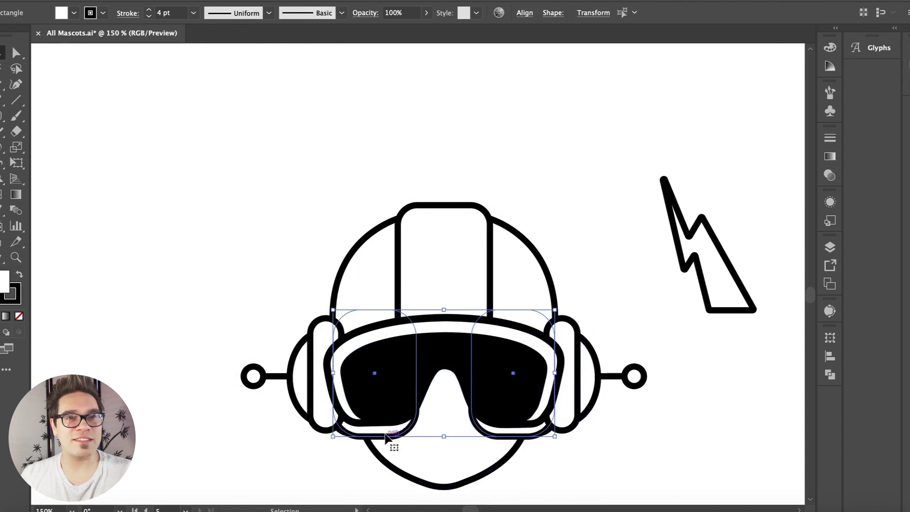
{"action": "left_click", "coordinate": [137, 1]}
{"action": "left_click", "coordinate": [142, 33]}
{"action": "key", "text": "ctrl+1"}
{"action": "left_click", "coordinate": [233, 218]}
- Place the lightning bolt at the helmet's upper left side, just above the antenna ear piece
{"action": "scroll", "coordinate": [234, 218], "scroll_direction": "right", "scroll_amount": 3}
{"action": "left_click_drag", "start_coordinate": [467, 235], "coordinate": [214, 198]}
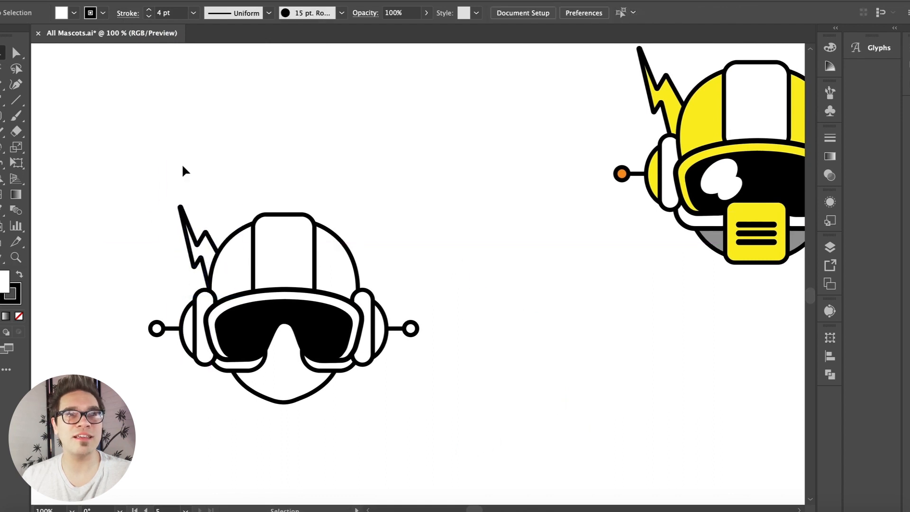
{"action": "scroll", "coordinate": [416, 270], "scroll_direction": "left", "scroll_amount": 3}
- Duplicate the lightning bolt to the helmet's right side and reflect the copy horizontally
{"action": "left_click_drag", "start_coordinate": [265, 237], "coordinate": [433, 237]}
{"action": "left_click", "coordinate": [137, 1]}
{"action": "mouse_move", "coordinate": [251, 2]}
{"action": "left_click", "coordinate": [286, 37]}
{"action": "key", "text": "Return"}
- Align the two lightning bolts on their vertical centres and group them
{"action": "left_click", "coordinate": [264, 237], "text": "shift"}
{"action": "left_click", "coordinate": [623, 13]}
{"action": "left_click", "coordinate": [138, 1]}
{"action": "left_click", "coordinate": [142, 33]}
{"action": "left_click", "coordinate": [274, 127]}
- Fill the visor's nose notch with a black rounded rectangle that has no stroke
{"action": "key", "text": "super+equal"}
{"action": "scroll", "coordinate": [274, 128], "scroll_direction": "down", "scroll_amount": 3}
{"action": "left_click", "coordinate": [2, 115]}
{"action": "left_click_drag", "start_coordinate": [1, 115], "coordinate": [52, 130]}
{"action": "mouse_move", "coordinate": [301, 271]}
{"action": "left_mouse_down"}
{"action": "mouse_move", "coordinate": [386, 325]}
{"action": "mouse_move", "coordinate": [365, 319]}
{"action": "left_mouse_up"}
{"action": "left_click", "coordinate": [166, 13]}
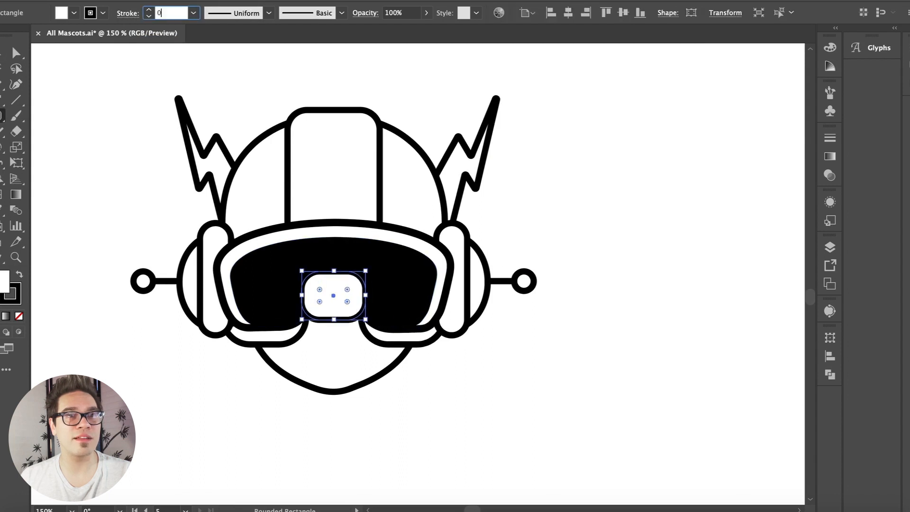
{"action": "type", "text": "0"}
{"action": "left_click", "coordinate": [62, 13]}
{"action": "left_click", "coordinate": [20, 35]}
{"action": "left_click", "coordinate": [73, 216]}
{"action": "left_click", "coordinate": [77, 188]}
{"action": "left_click", "coordinate": [342, 256]}
- Draw a rounded square beside the helmet with a white fill and a 3 pt black stroke
{"action": "left_click", "coordinate": [2, 116]}
{"action": "left_click", "coordinate": [43, 250]}
{"action": "left_click", "coordinate": [342, 256]}
{"action": "left_click_drag", "start_coordinate": [89, 229], "coordinate": [161, 289]}
{"action": "left_click", "coordinate": [64, 13]}
{"action": "left_click", "coordinate": [10, 35]}
{"action": "left_click", "coordinate": [149, 9]}
{"action": "left_click", "coordinate": [149, 9]}
{"action": "left_click", "coordinate": [149, 10]}
{"action": "left_click", "coordinate": [2, 52]}
{"action": "left_click", "coordinate": [64, 180]}
{"action": "left_click", "coordinate": [108, 257]}
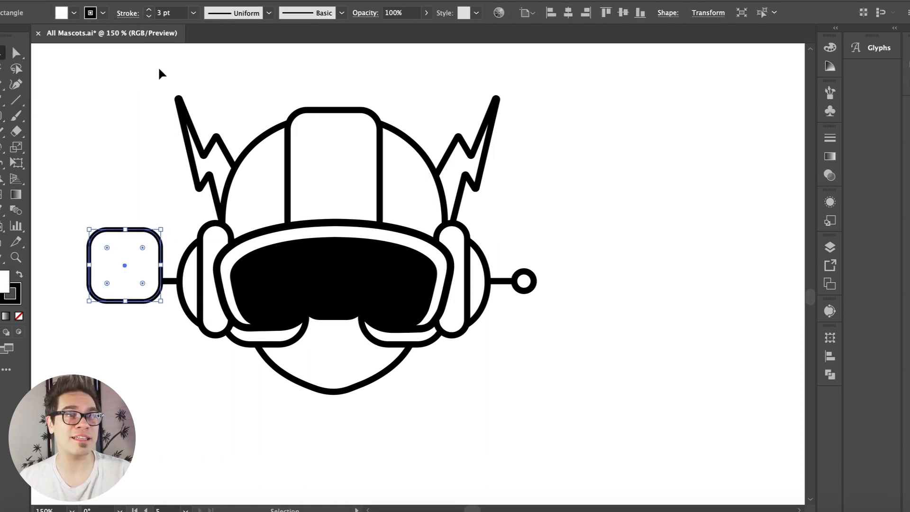
- Move the rounded square over the nose and chin area and enlarge it into a taller mouthpiece
{"action": "left_click_drag", "start_coordinate": [108, 234], "coordinate": [315, 307]}
{"action": "left_click", "coordinate": [189, 441]}
{"action": "key", "text": "super+minus"}
{"action": "key", "text": "super+minus"}
{"action": "key", "text": "super+equal"}
{"action": "key", "text": "super+equal"}
{"action": "key", "text": "super+equal"}
{"action": "left_click", "coordinate": [297, 367]}
{"action": "left_click_drag", "start_coordinate": [213, 327], "coordinate": [204, 320]}
{"action": "left_click_drag", "start_coordinate": [260, 430], "coordinate": [260, 455]}
{"action": "left_click", "coordinate": [246, 474]}
- Draw a thin black rounded bar without a stroke across the upper part of the mouthpiece
{"action": "key", "text": "super+minus"}
{"action": "left_click_drag", "start_coordinate": [2, 116], "coordinate": [55, 133]}
{"action": "double_click", "coordinate": [168, 14]}
{"action": "type", "text": "0"}
{"action": "key", "text": "Return"}
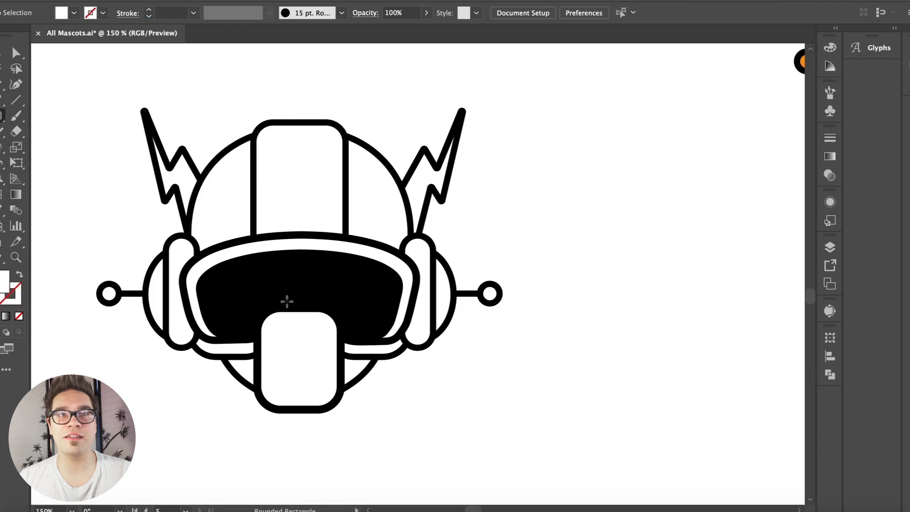
{"action": "left_click", "coordinate": [62, 16]}
{"action": "left_click", "coordinate": [28, 35]}
{"action": "mouse_move", "coordinate": [75, 378]}
{"action": "left_mouse_down"}
{"action": "mouse_move", "coordinate": [142, 392]}
{"action": "mouse_move", "coordinate": [318, 374]}
{"action": "mouse_move", "coordinate": [316, 351]}
{"action": "left_mouse_up"}
{"action": "key", "text": "v"}
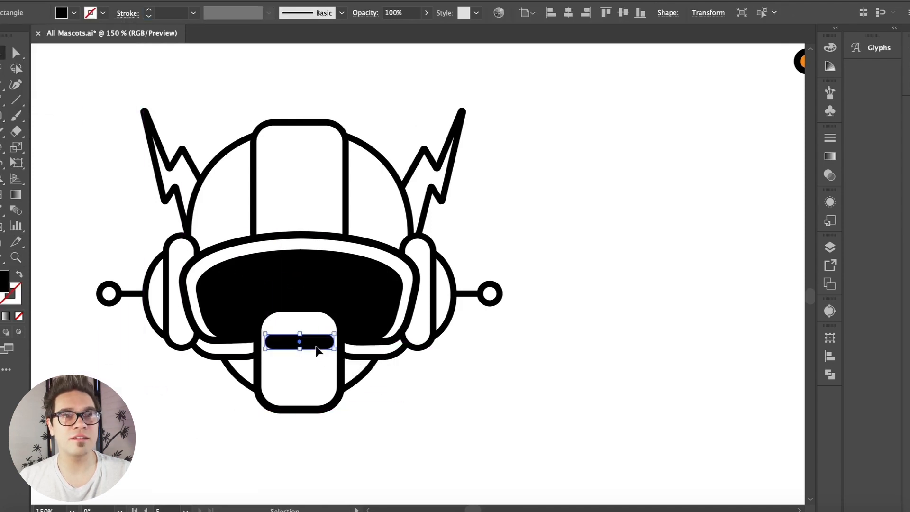
- Duplicate the black rounded bar downward twice to make three evenly spaced grille bars on the mouthpiece
{"action": "key", "text": "ctrl+equal"}
{"action": "key", "text": "ctrl+equal"}
{"action": "key", "text": "ctrl+equal"}
{"action": "key", "text": "ctrl+equal"}
{"action": "left_click_drag", "start_coordinate": [385, 285], "coordinate": [386, 371]}
{"action": "key", "text": "ctrl+d"}
{"action": "key", "text": "ctrl+minus"}
- Select the three grille bars together with the mouthpiece and align them on their horizontal centres
{"action": "left_click", "coordinate": [397, 229], "text": "shift"}
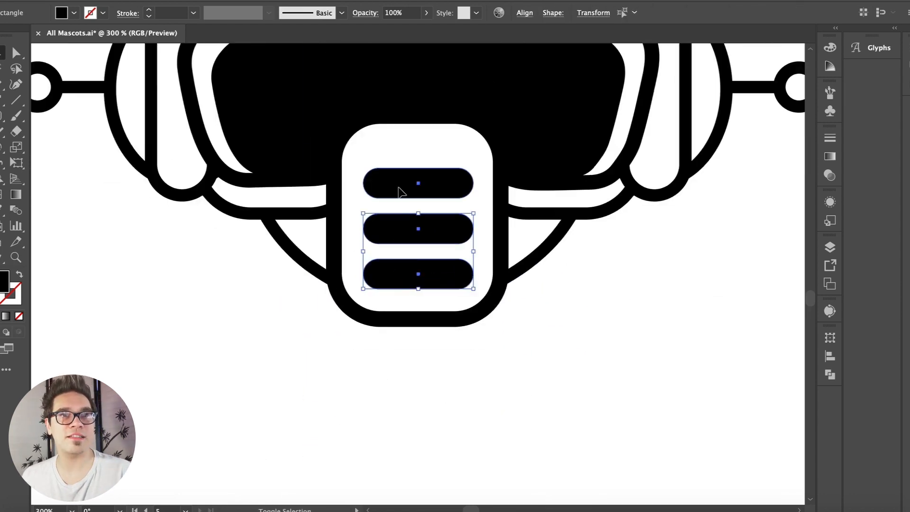
{"action": "left_click", "coordinate": [399, 189], "text": "shift"}
{"action": "left_click", "coordinate": [146, 1]}
{"action": "left_click", "coordinate": [154, 32]}
{"action": "left_click", "coordinate": [424, 151], "text": "shift"}
{"action": "left_click", "coordinate": [567, 12]}
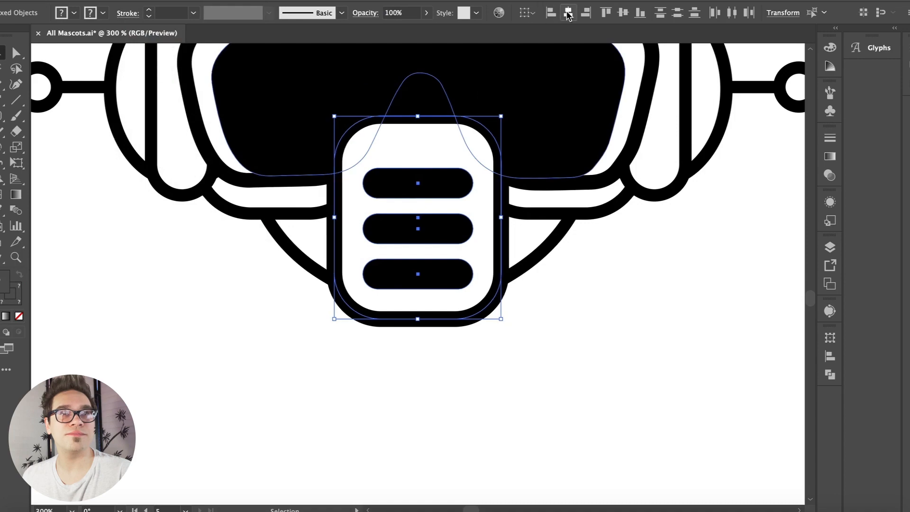
- Select the central helmet, visor and mouthpiece shapes and align them on their horizontal centres
{"action": "left_click", "coordinate": [557, 399]}
{"action": "key", "text": "ctrl+minus"}
{"action": "key", "text": "ctrl+minus"}
{"action": "key", "text": "ctrl+minus"}
{"action": "left_click_drag", "start_coordinate": [542, 322], "coordinate": [283, 72]}
{"action": "left_click", "coordinate": [567, 13]}
{"action": "left_click", "coordinate": [646, 245]}
- Copy one of the white blob-shaped highlights from the last row of the facial parts library
{"action": "key", "text": "ctrl+minus"}
{"action": "key", "text": "ctrl+minus"}
{"action": "key", "text": "ctrl+minus"}
{"action": "key", "text": "ctrl+minus"}
{"action": "scroll", "coordinate": [649, 251], "scroll_direction": "right", "scroll_amount": 20}
{"action": "key", "text": "ctrl+plus"}
{"action": "key", "text": "ctrl+plus"}
{"action": "scroll", "coordinate": [649, 248], "scroll_direction": "right", "scroll_amount": 15}
{"action": "left_click", "coordinate": [588, 305]}
{"action": "key", "text": "ctrl+minus"}
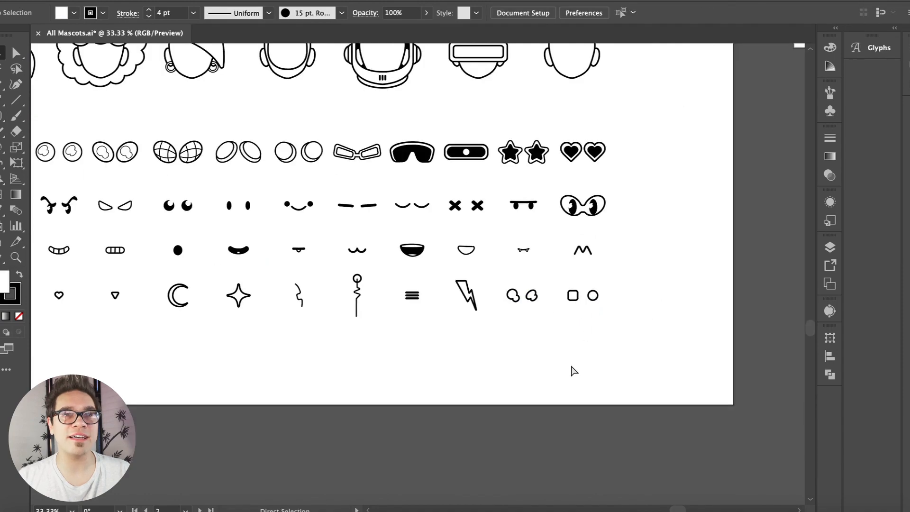
- Paste the blob highlight onto the robot head and place it as a reflection on the left side of the black visor
{"action": "key", "text": "ctrl+minus"}
{"action": "key", "text": "ctrl+minus"}
{"action": "scroll", "coordinate": [573, 371], "scroll_direction": "left", "scroll_amount": 20}
{"action": "key", "text": "v"}
{"action": "left_click_drag", "start_coordinate": [425, 214], "coordinate": [359, 94]}
{"action": "key", "text": "ctrl+plus"}
{"action": "key", "text": "ctrl+plus"}
{"action": "key", "text": "ctrl+plus"}
{"action": "key", "text": "ctrl+plus"}
{"action": "key", "text": "ctrl+plus"}
{"action": "key", "text": "ctrl+v"}
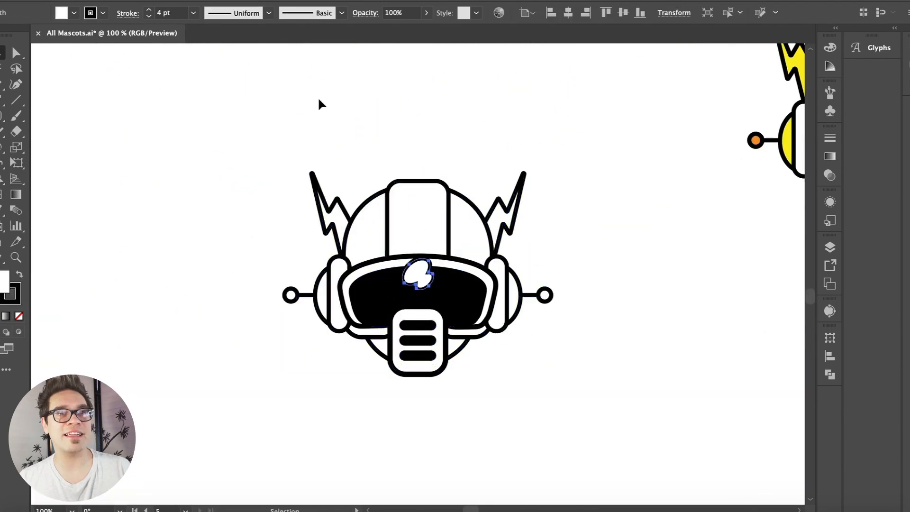
{"action": "left_click_drag", "start_coordinate": [413, 276], "coordinate": [368, 298]}
{"action": "left_click", "coordinate": [106, 219]}
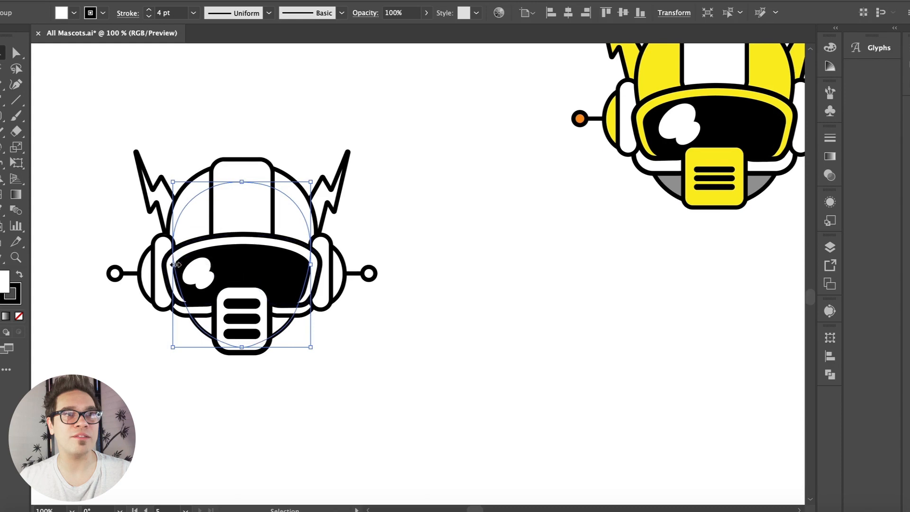
- Fill the lightning bolts, ear domes, helmet shell and visor rim of the robot head with yellow
{"action": "left_click", "coordinate": [154, 422]}
{"action": "scroll", "coordinate": [111, 327], "scroll_direction": "up", "scroll_amount": 4}
{"action": "scroll", "coordinate": [112, 326], "scroll_direction": "left", "scroll_amount": 5}
{"action": "scroll", "coordinate": [112, 327], "scroll_direction": "down", "scroll_amount": 3}
{"action": "left_click", "coordinate": [74, 13]}
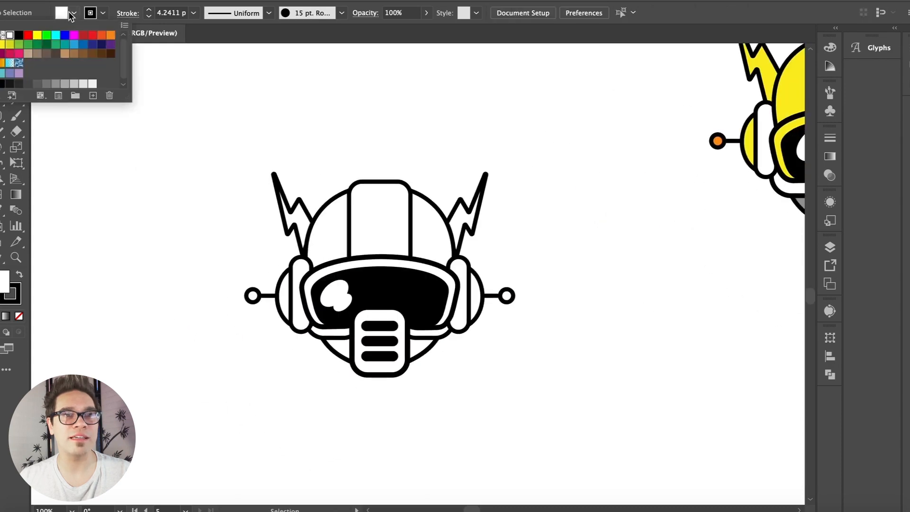
{"action": "left_click", "coordinate": [37, 35]}
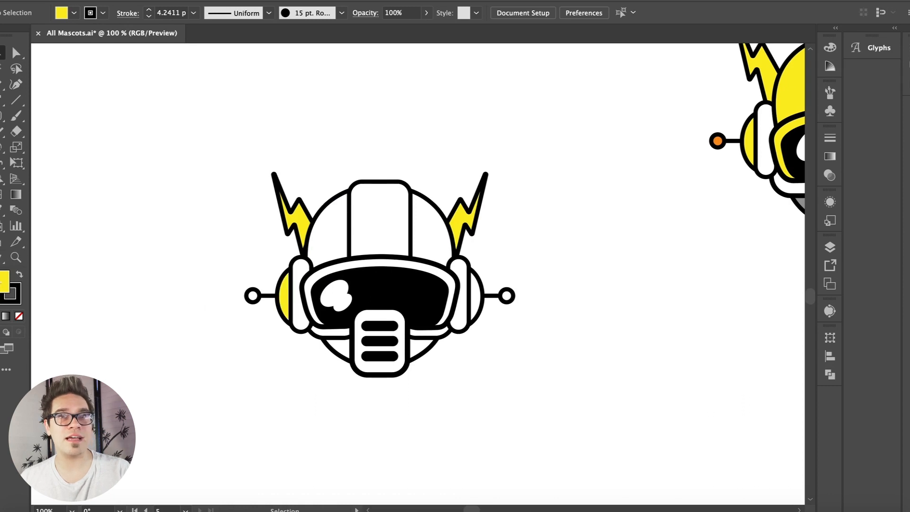
{"action": "left_click_drag", "start_coordinate": [262, 250], "coordinate": [327, 232]}
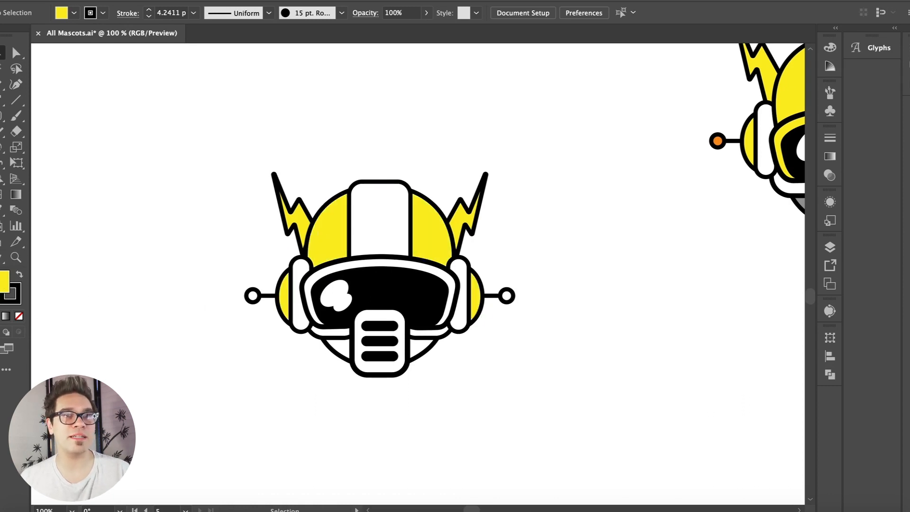
{"action": "left_click_drag", "start_coordinate": [309, 274], "coordinate": [310, 275]}
- Fill the round tips of both ear antennas with orange
{"action": "key", "text": "super+minus"}
{"action": "left_click", "coordinate": [74, 13]}
{"action": "left_click", "coordinate": [107, 35]}
{"action": "key", "text": "super+equal"}
{"action": "key", "text": "super+equal"}
{"action": "key", "text": "super+equal"}
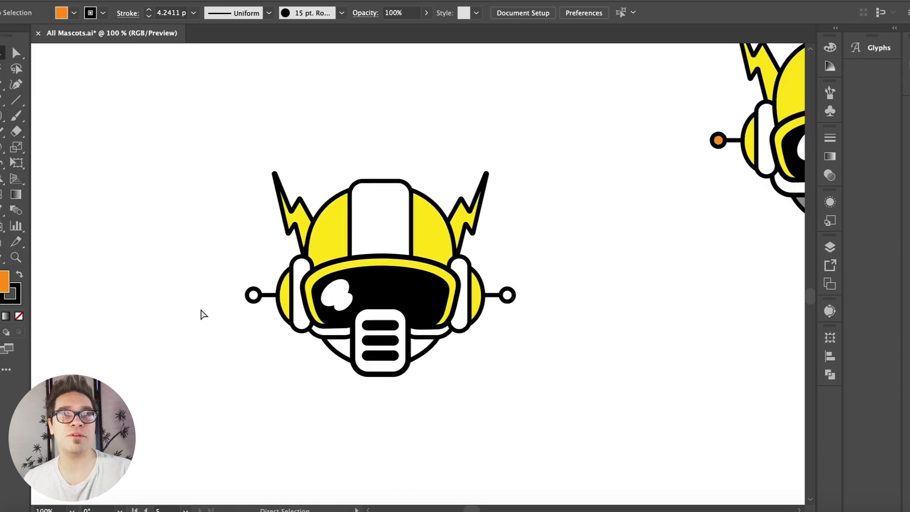
{"action": "left_click_drag", "start_coordinate": [494, 324], "coordinate": [600, 316]}
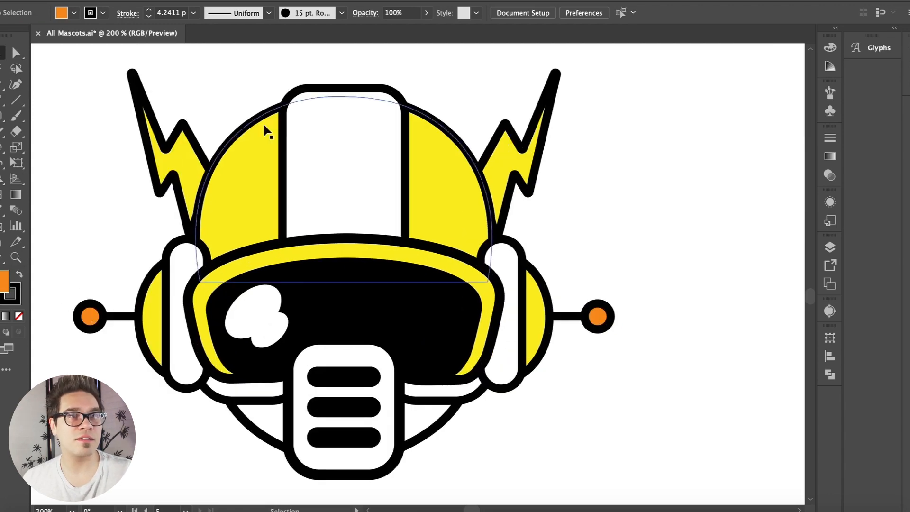
- Fill the jaw areas on both sides of the mouthpiece with grey
{"action": "left_click", "coordinate": [74, 13]}
{"action": "left_click", "coordinate": [65, 85]}
{"action": "left_click_drag", "start_coordinate": [5, 278], "coordinate": [270, 443]}
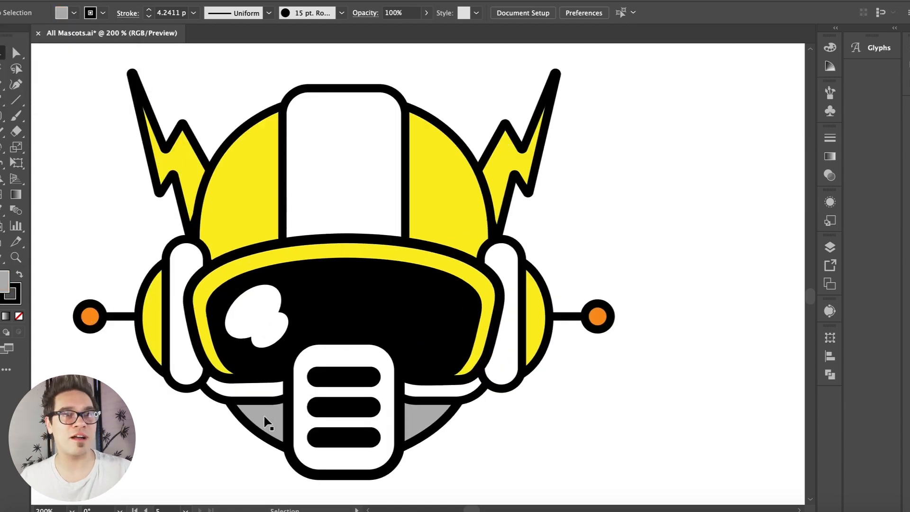
{"action": "key", "text": "super+minus"}
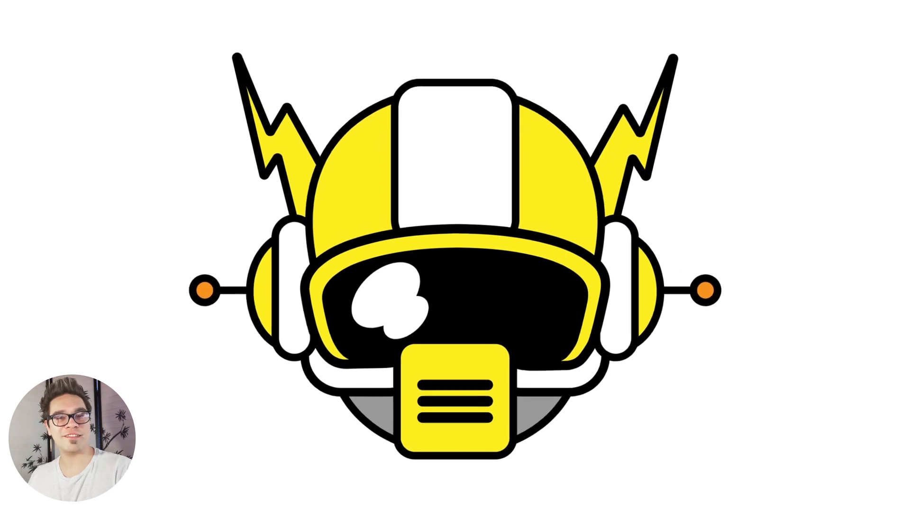